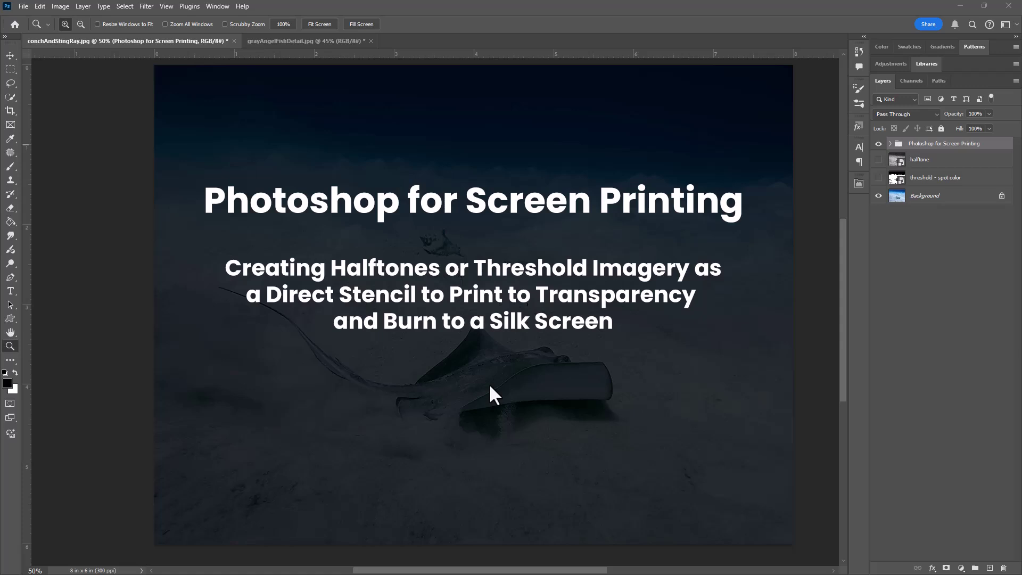
left_click(878, 143)
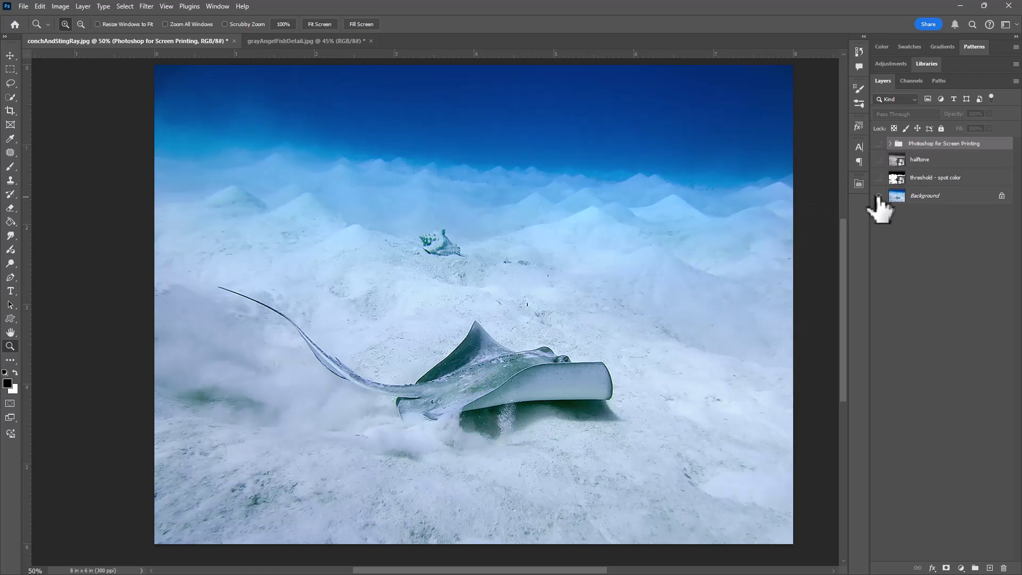
left_click(879, 177)
left_click(940, 180)
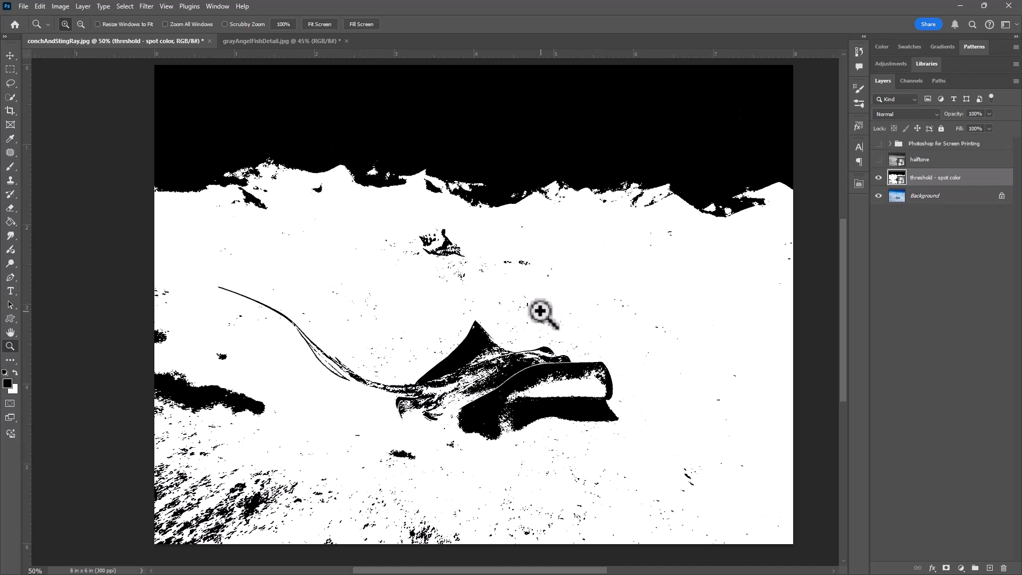
left_click(879, 178)
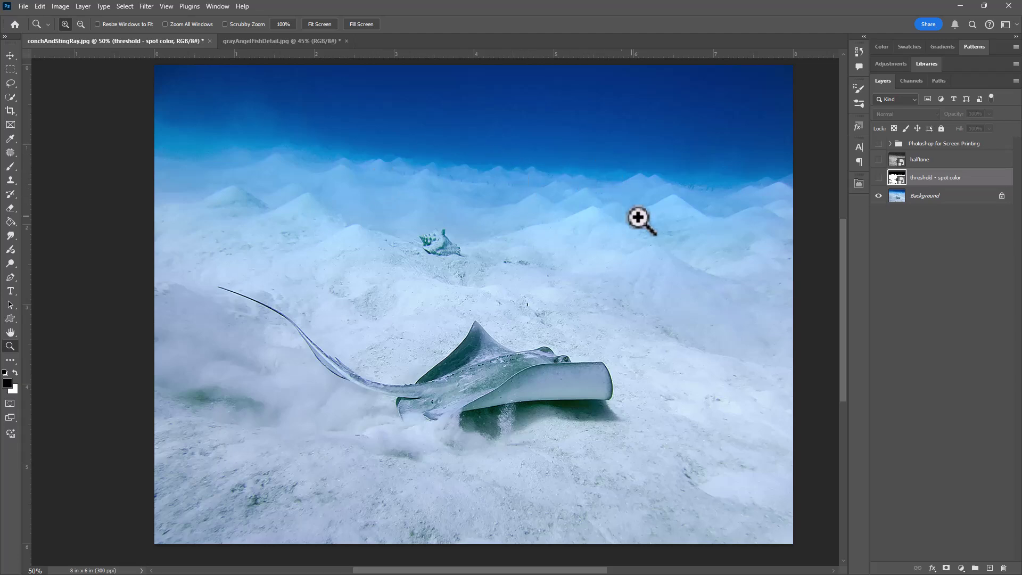
left_click(878, 159)
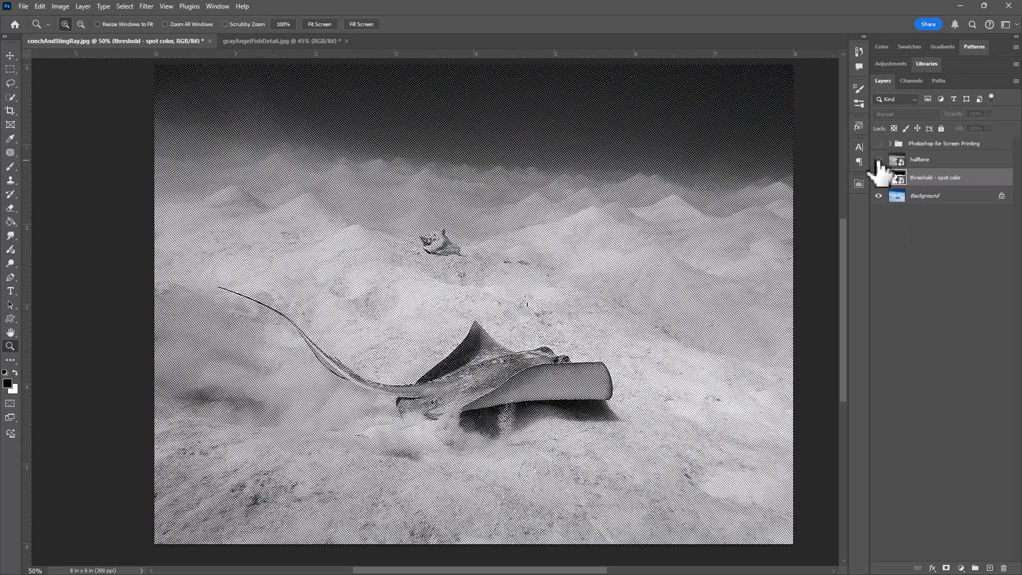
left_click(917, 160)
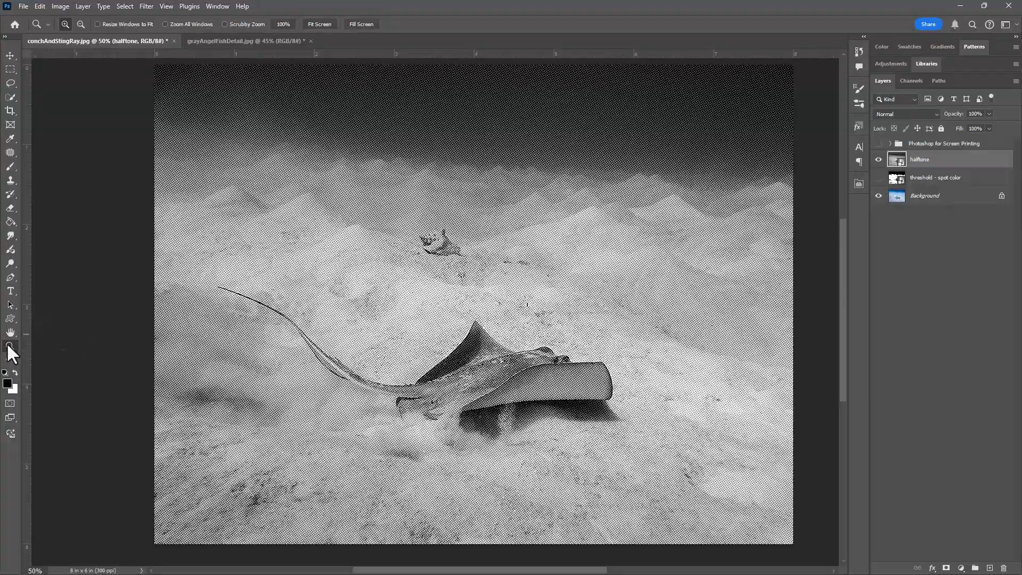
left_click(422, 315)
left_click(420, 338)
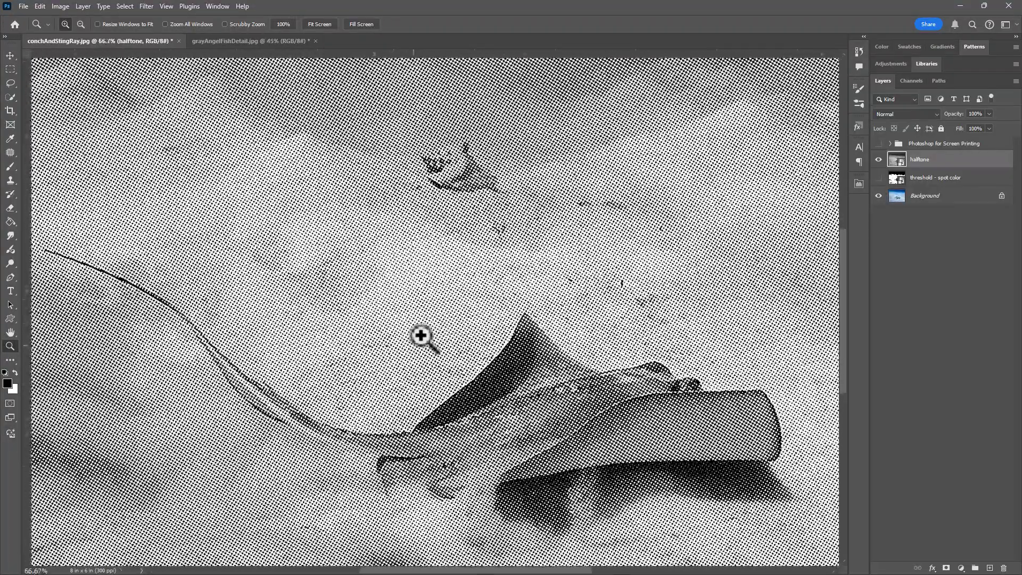
left_click(425, 333)
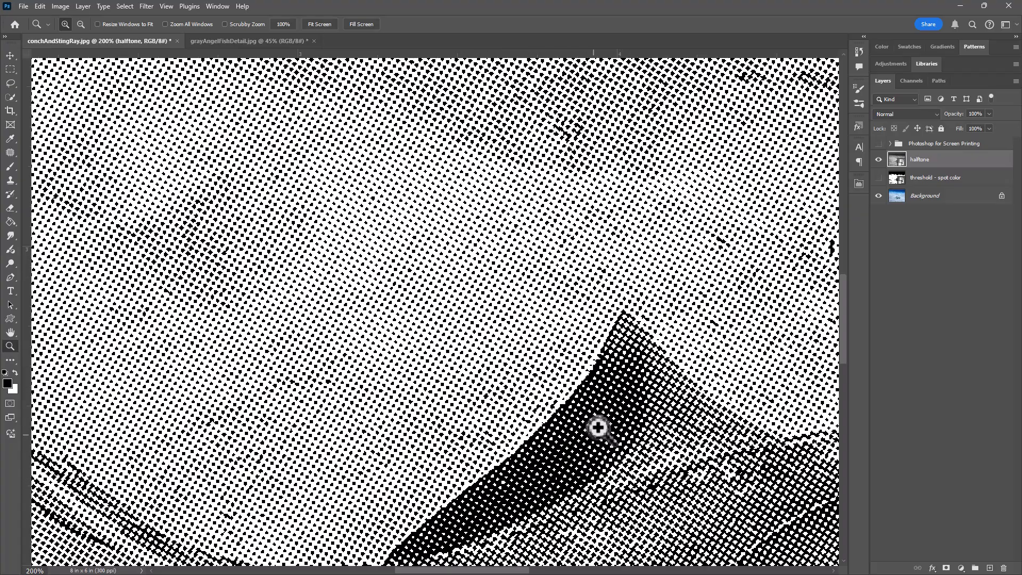
key("alt")
left_click(653, 207, "alt")
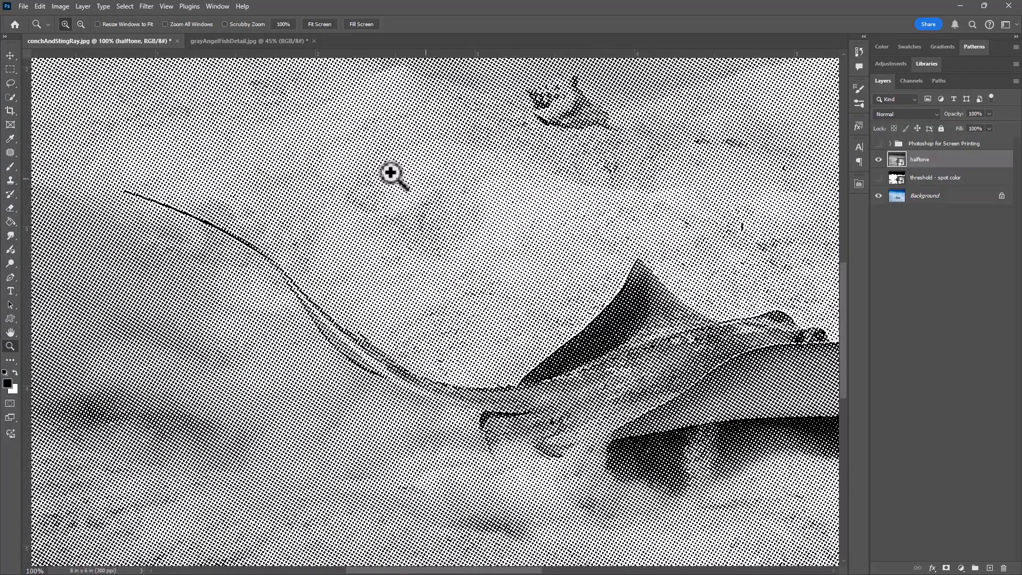
left_click(464, 242, "alt")
left_click(612, 201, "alt")
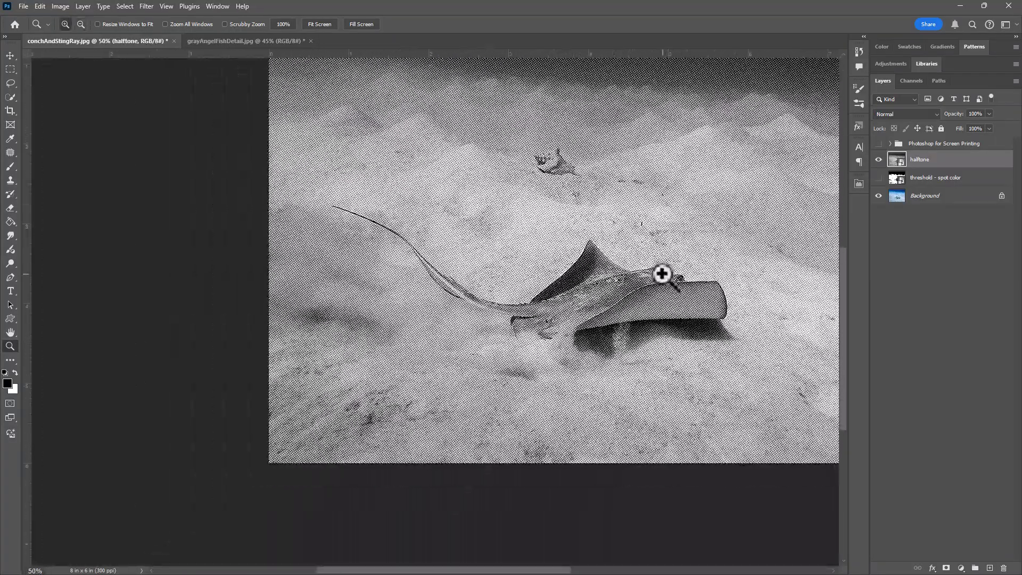
key("space")
left_click_drag(661, 274, 552, 349)
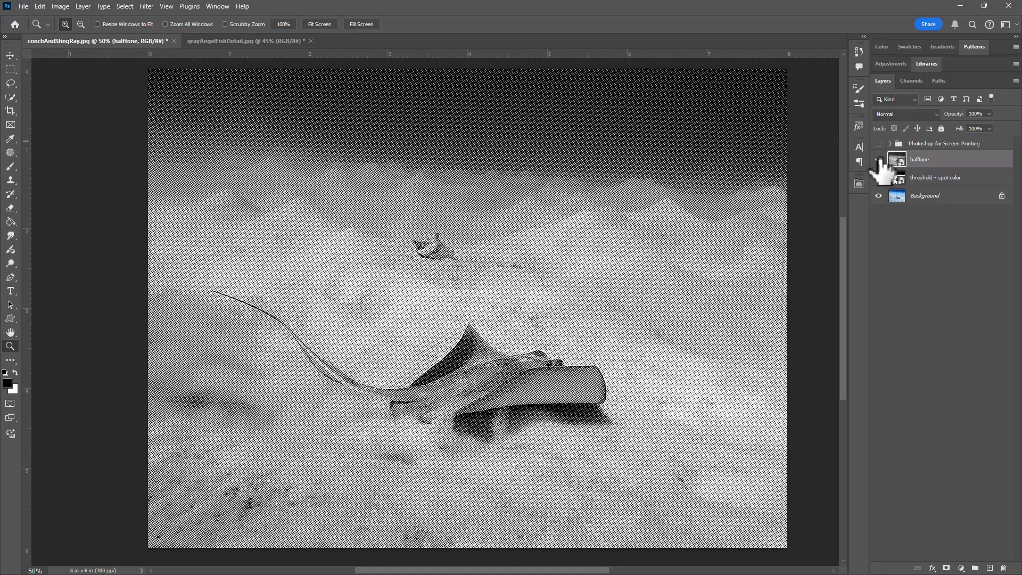
left_click(879, 160)
left_click(932, 193)
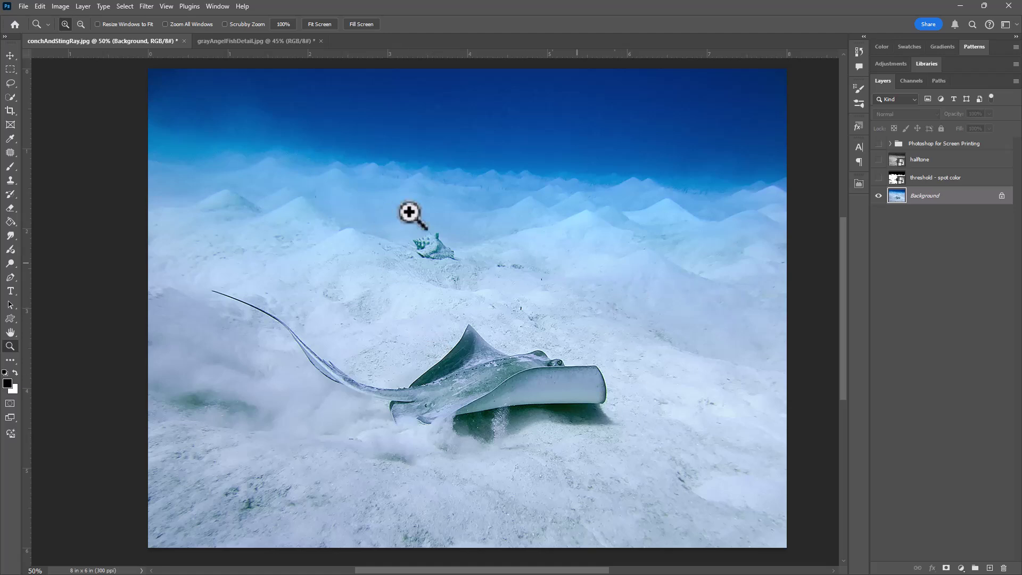
Save the stingray document as the Photoshop file screensprint1.psd with default format options.
left_click(23, 5)
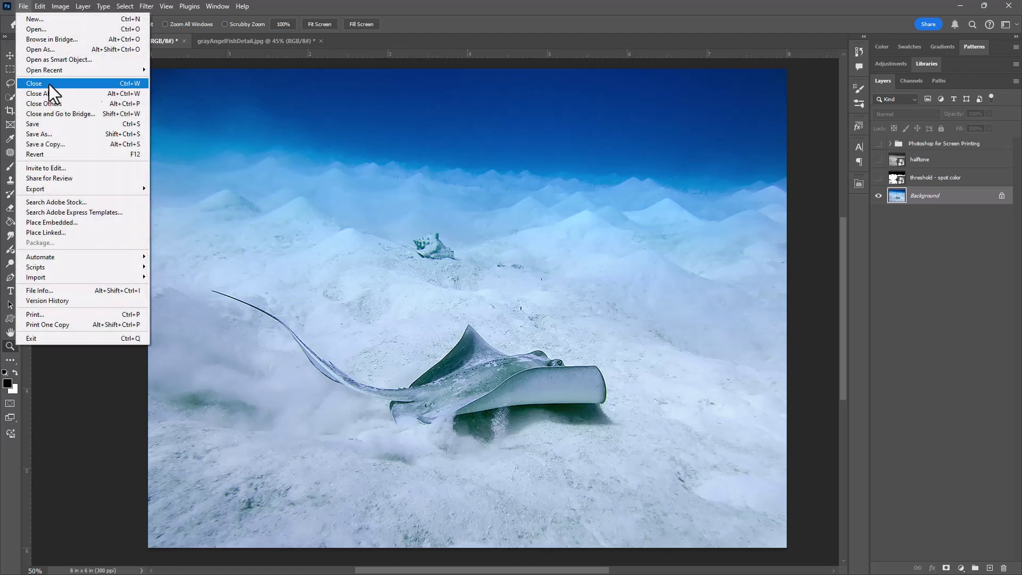
left_click(67, 134)
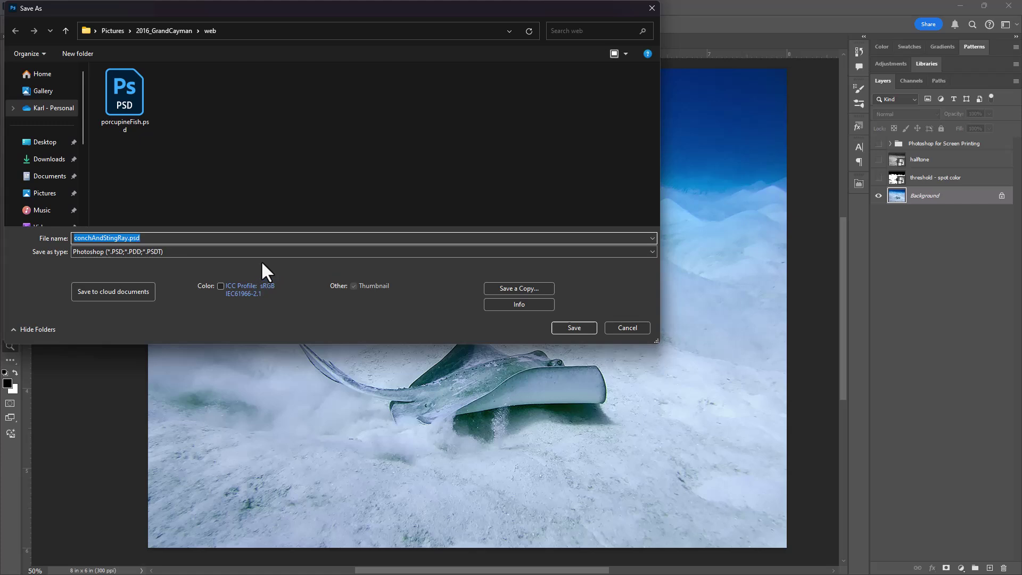
type("scree")
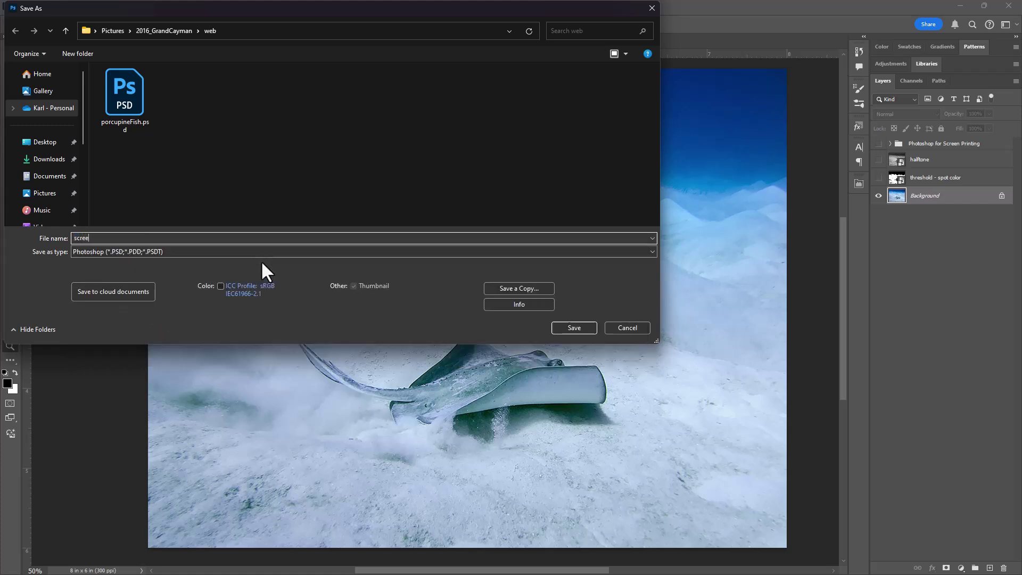
type("nsprint1")
key("Return")
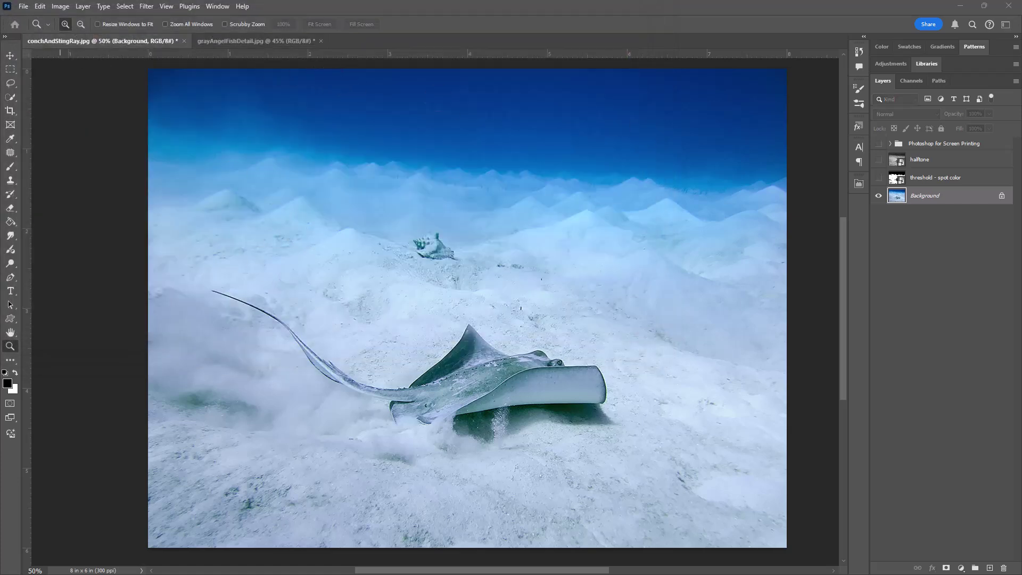
left_click_drag(809, 338, 478, 133)
left_click(533, 157)
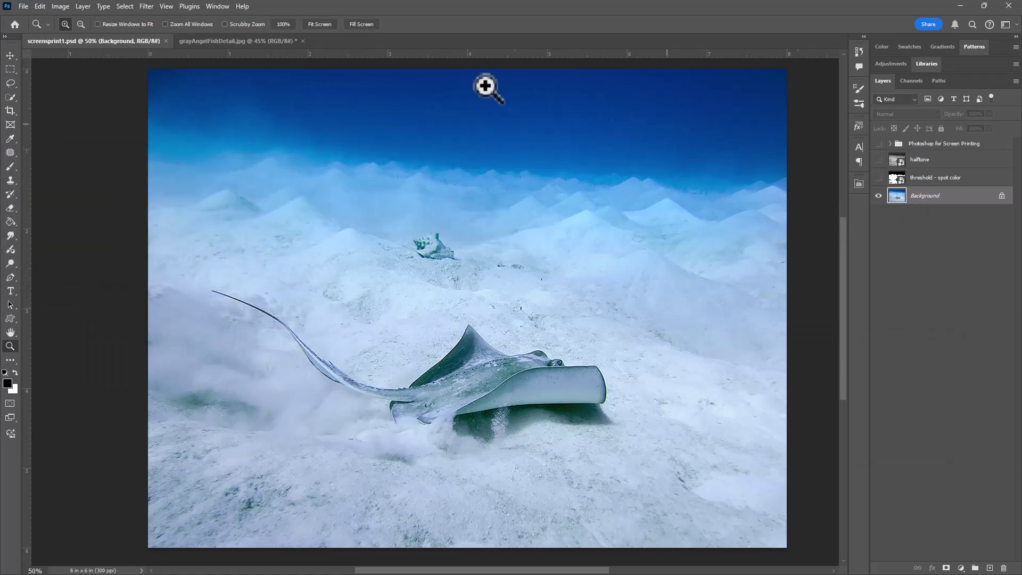
left_click(60, 4)
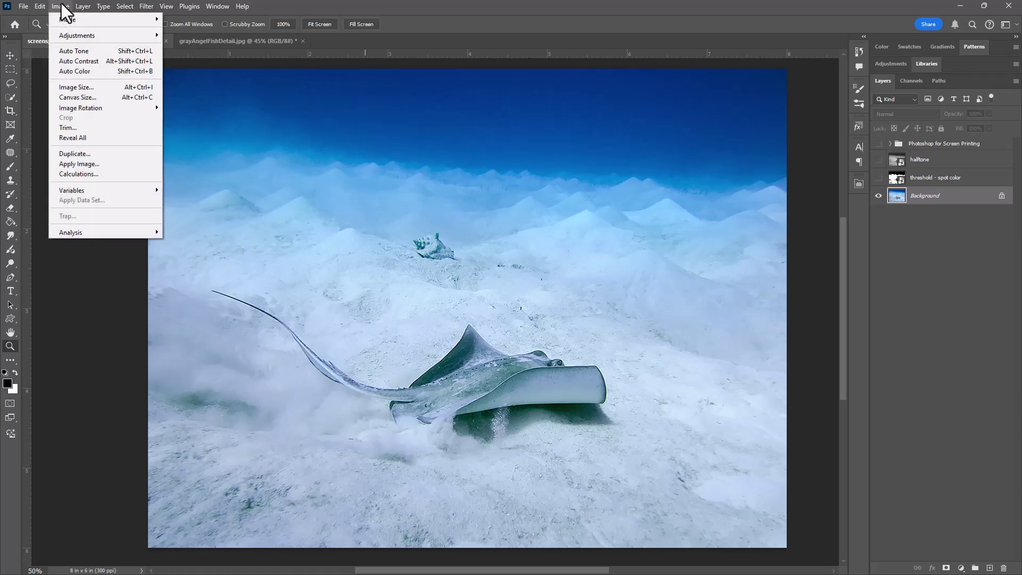
left_click(84, 88)
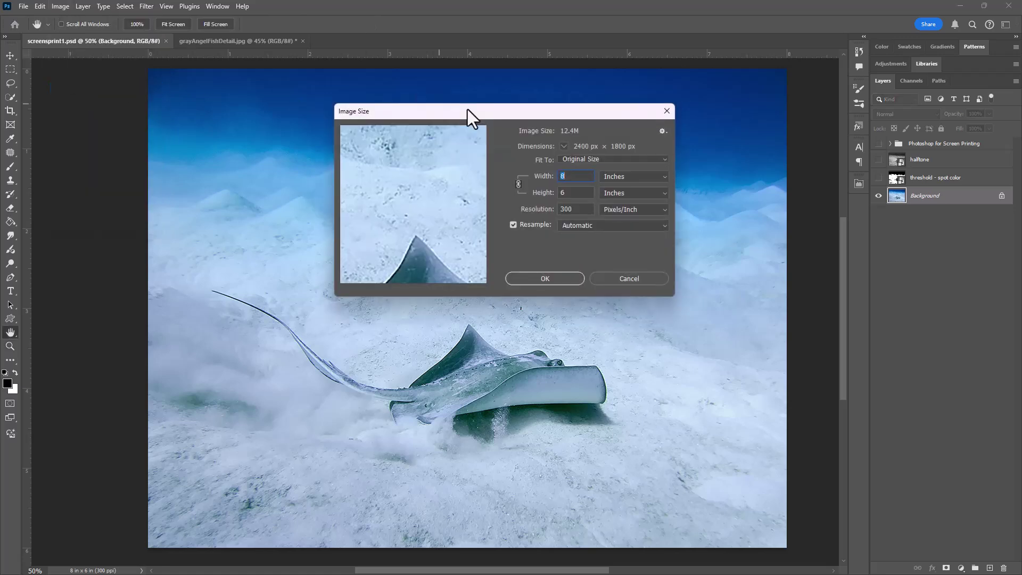
left_click_drag(532, 113, 619, 108)
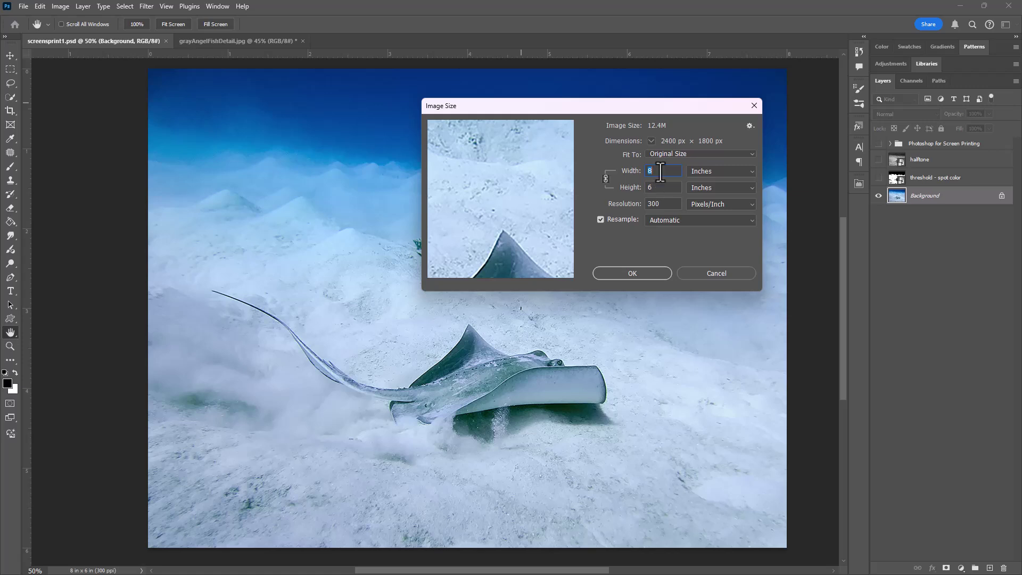
left_click(659, 205)
left_click(665, 170)
type("12")
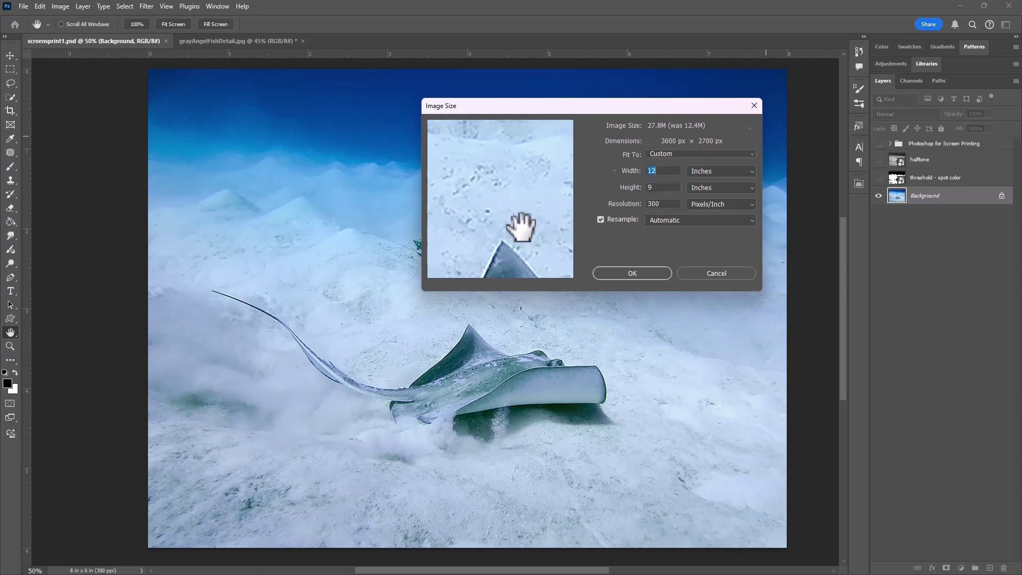
left_click_drag(520, 222, 499, 249)
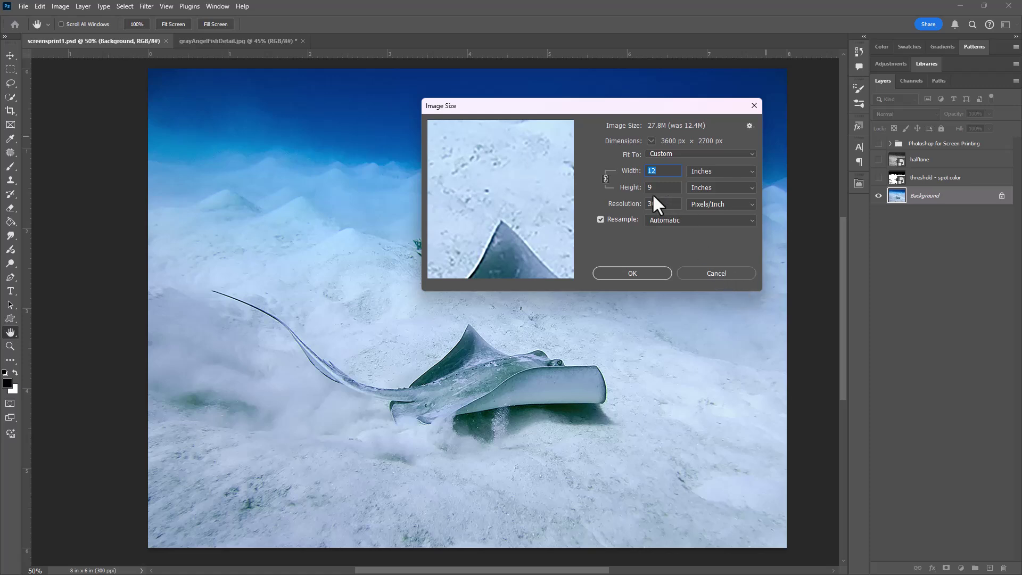
left_click(711, 272)
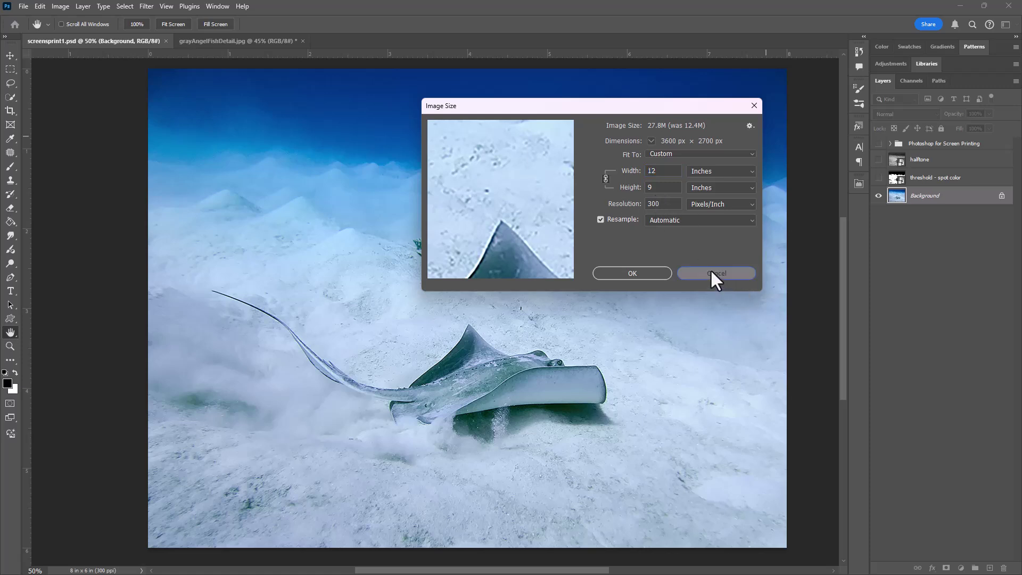
left_click(716, 273)
key("z")
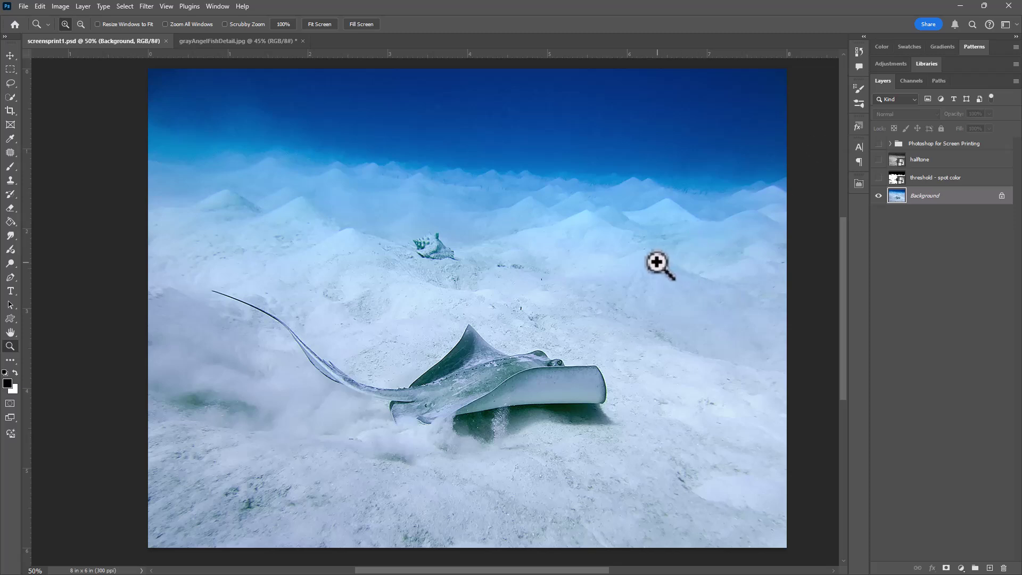
Convert the image to Grayscale, flattening the layers and discarding colour information.
left_click(60, 8)
mouse_move(69, 18)
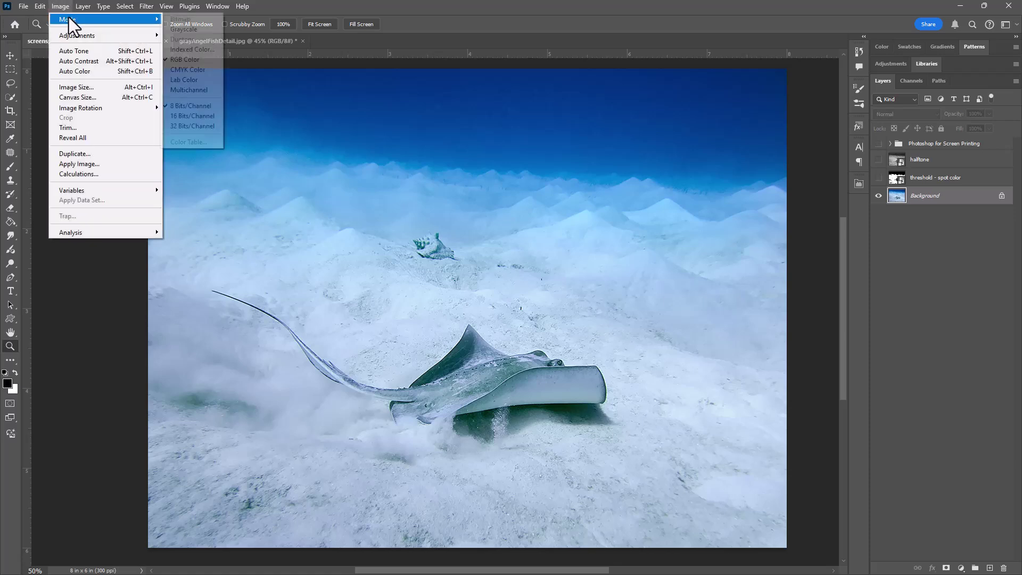
left_click(203, 30)
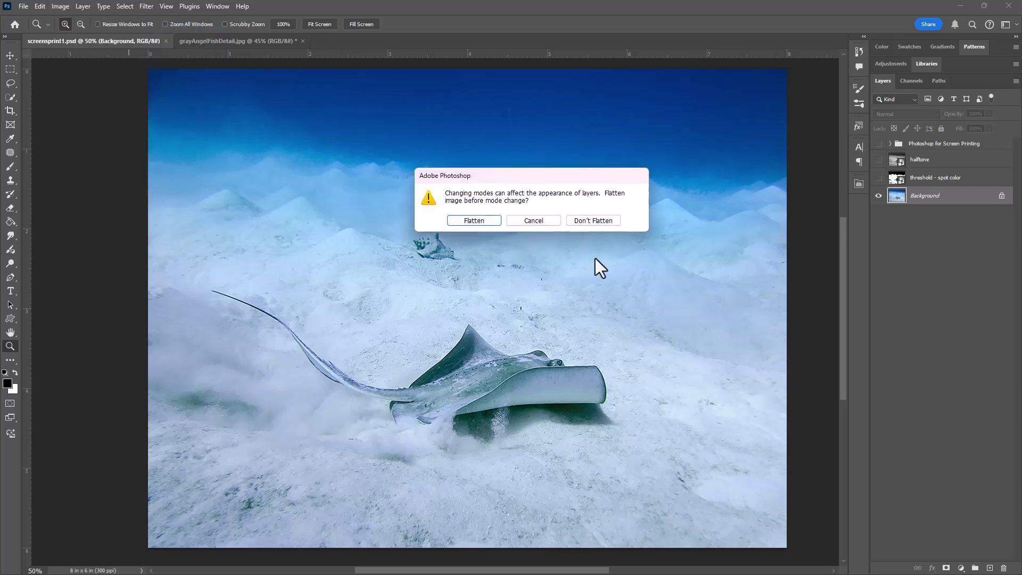
left_click(475, 220)
left_click(467, 235)
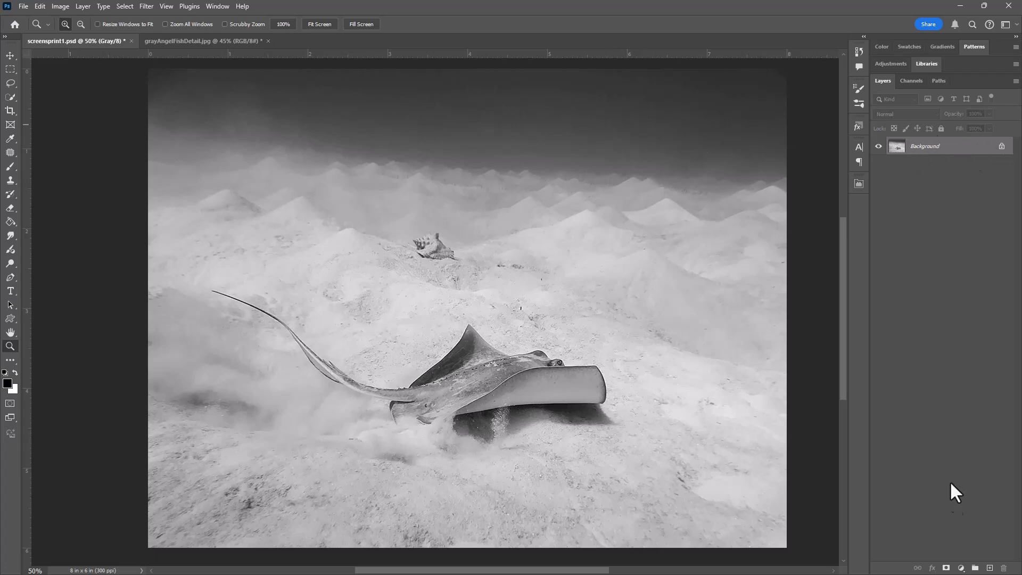
Add a Levels adjustment layer with input black 27, midtones 1.17 and white 236.
left_click(961, 568)
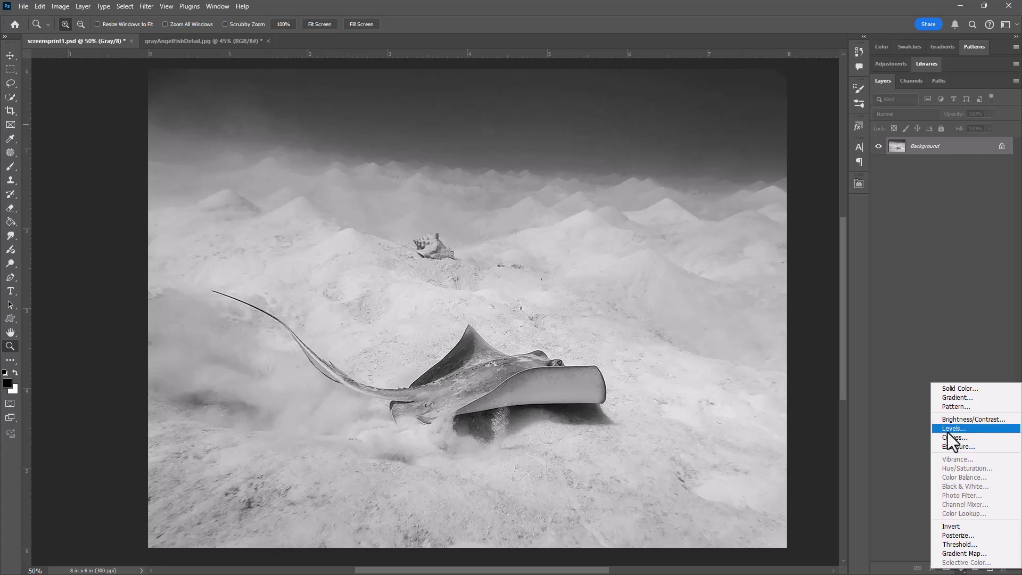
left_click(982, 427)
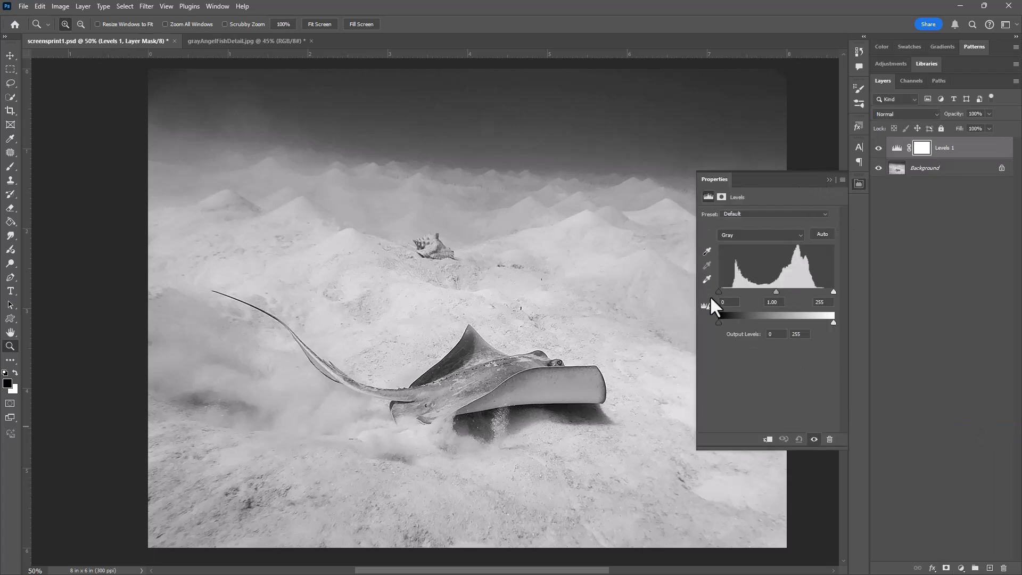
left_click_drag(715, 293, 729, 290)
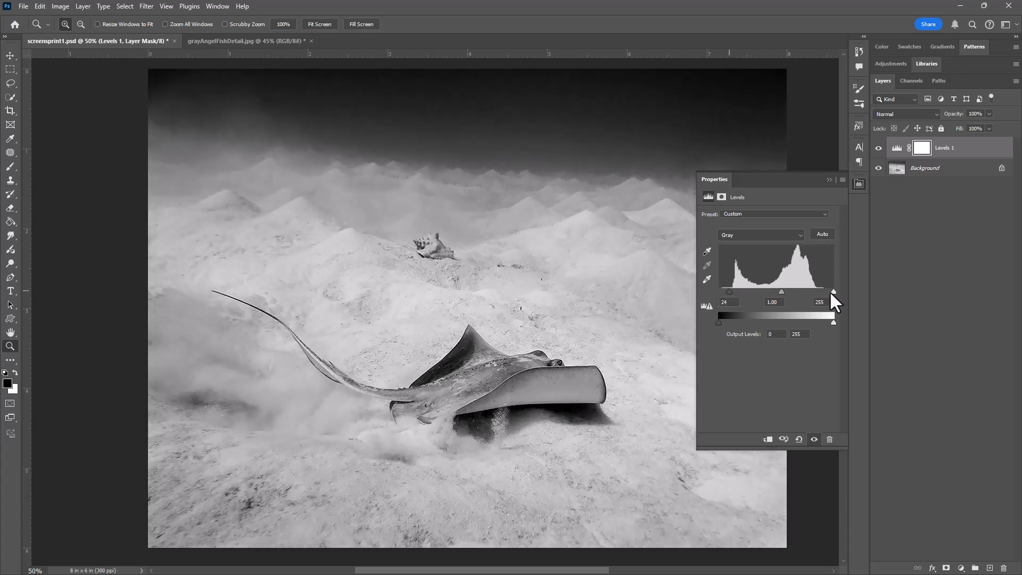
left_click_drag(831, 294, 825, 293)
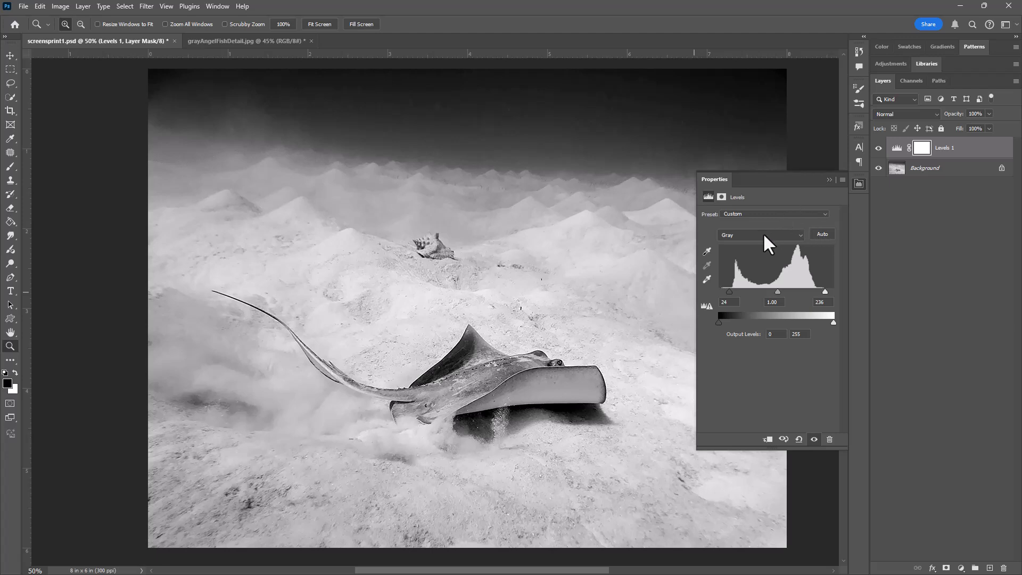
mouse_move(730, 292)
left_mouse_down()
mouse_move(714, 292)
mouse_move(731, 294)
left_mouse_up()
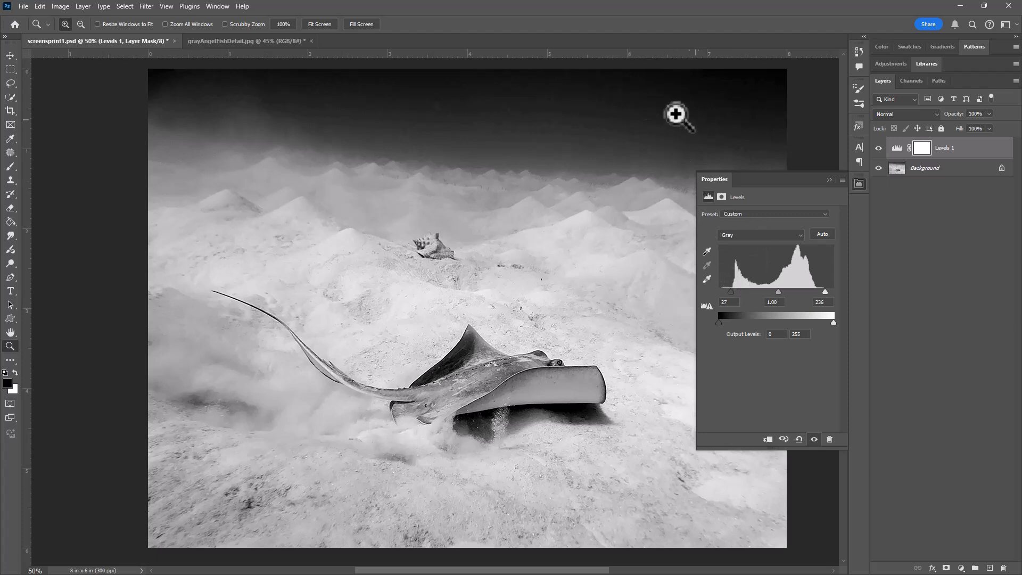
left_click_drag(778, 291, 774, 290)
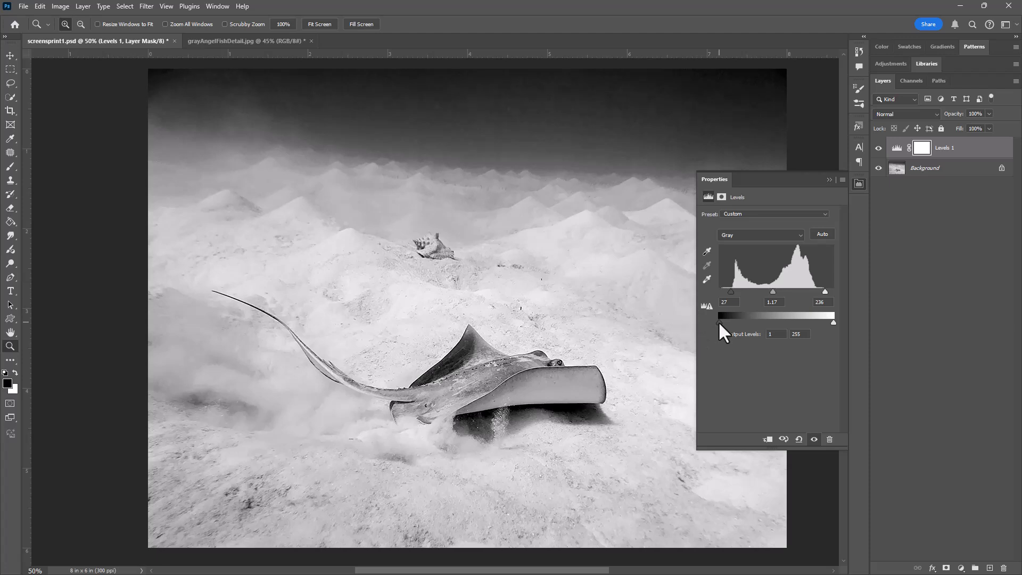
Raise the Levels output black value to 25, leaving output white at 255.
left_click_drag(719, 322, 727, 322)
left_click(775, 334)
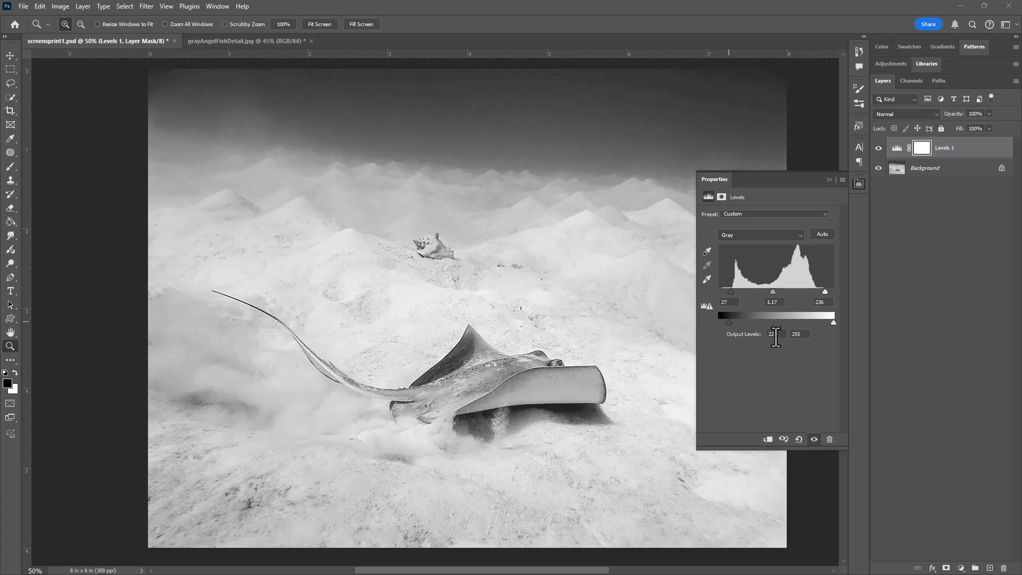
type("25")
Switch between the Background and Levels 1 layers while checking the Image mode options.
left_click(963, 168)
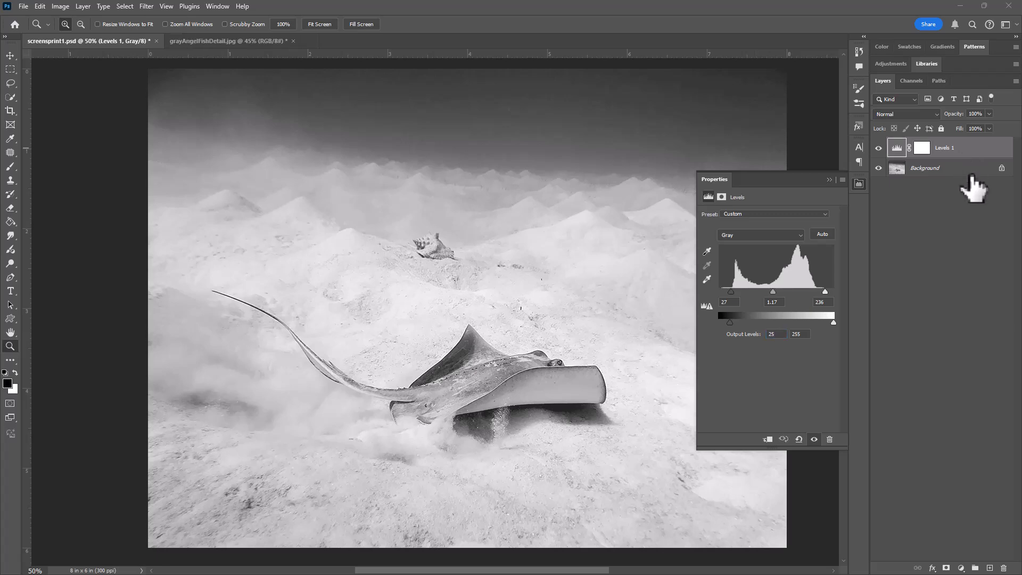
left_click(57, 7)
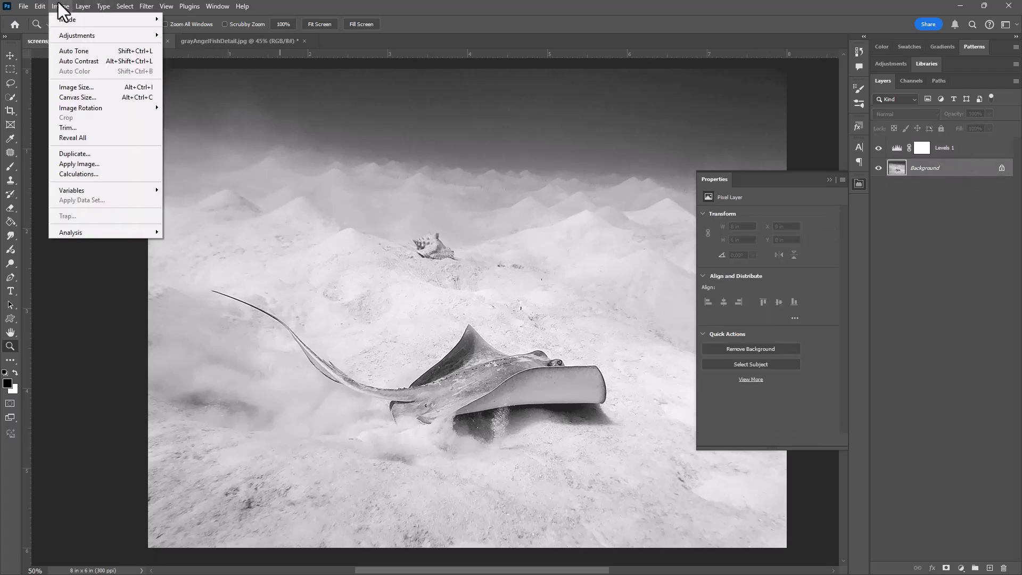
left_click(193, 2)
left_click(60, 6)
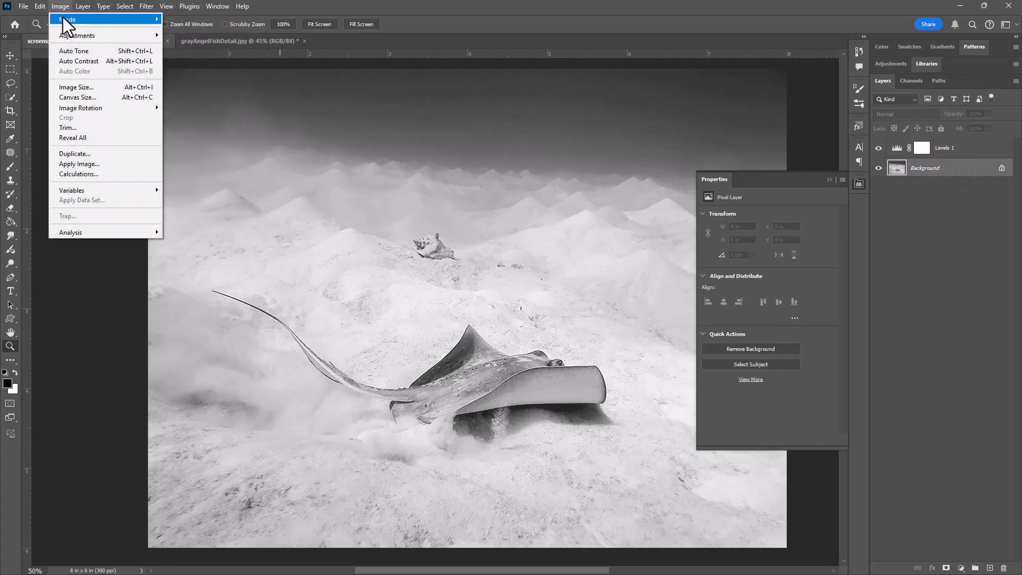
mouse_move(63, 19)
left_click(981, 155)
left_click(981, 155)
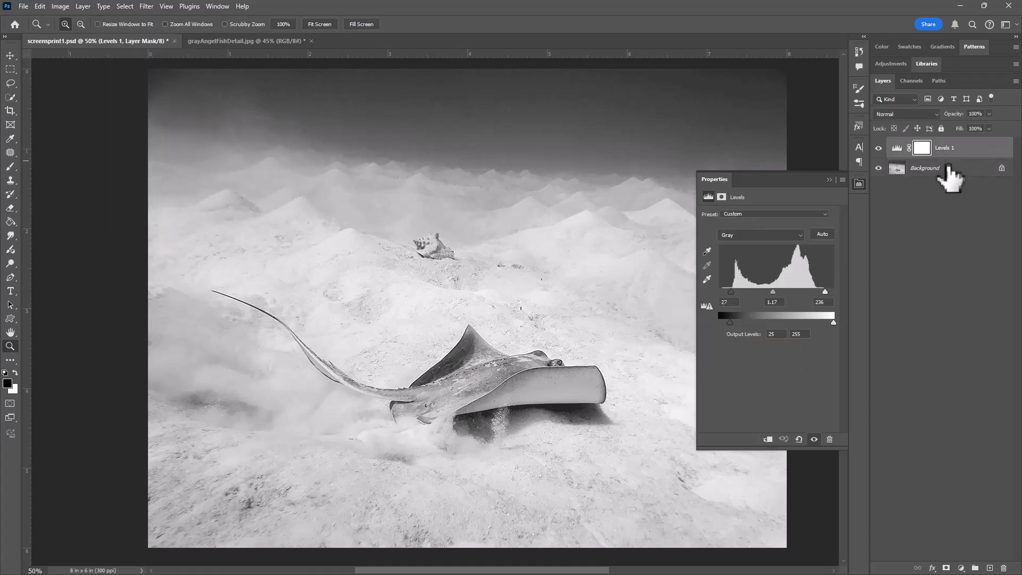
left_click(949, 167)
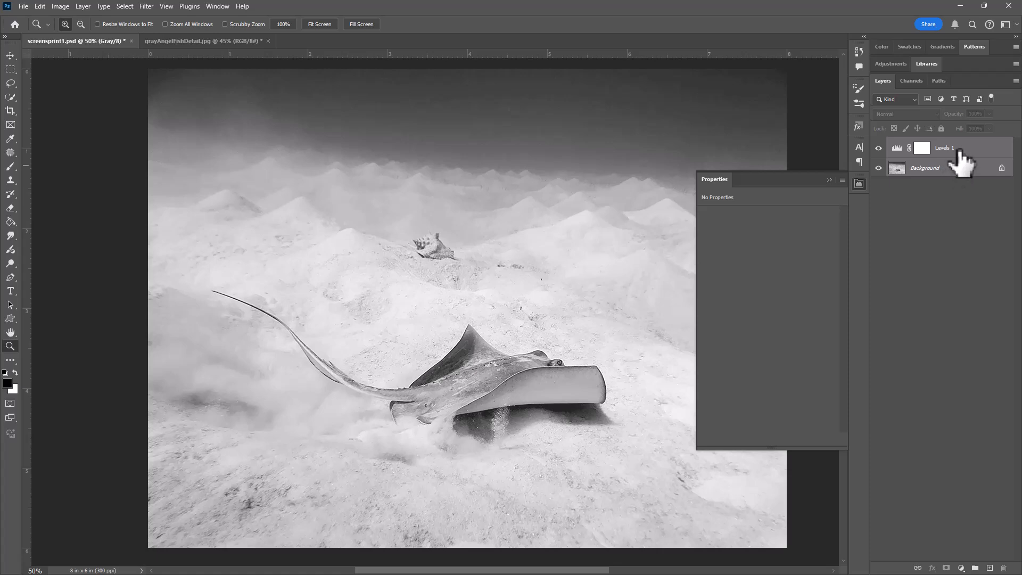
left_click(961, 149)
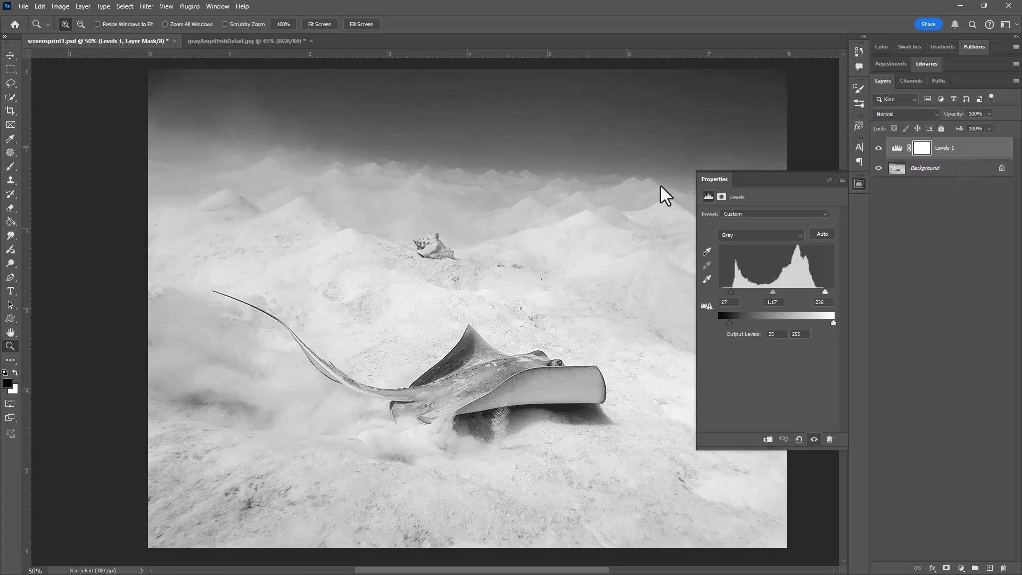
left_click(59, 6)
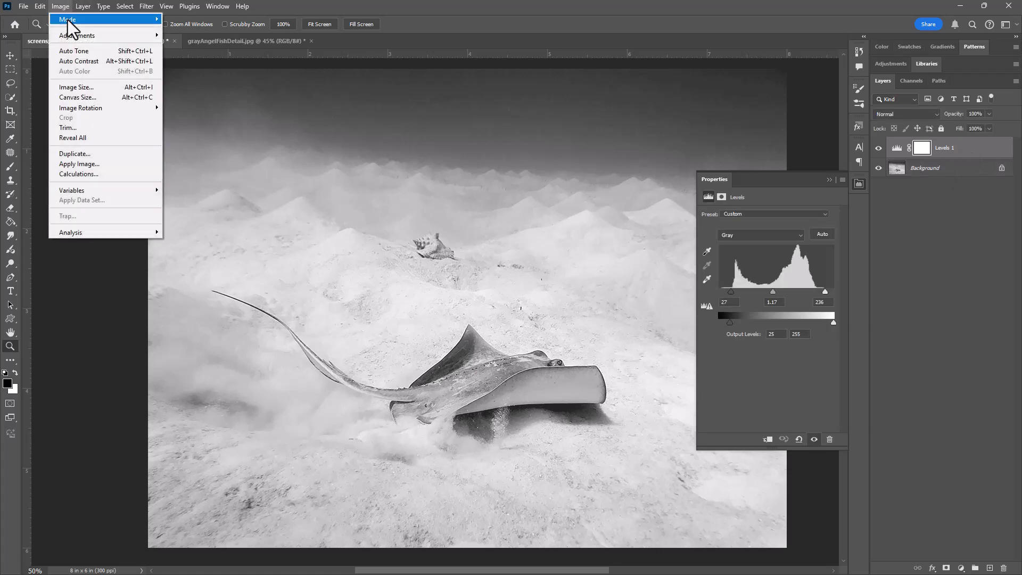
mouse_move(69, 20)
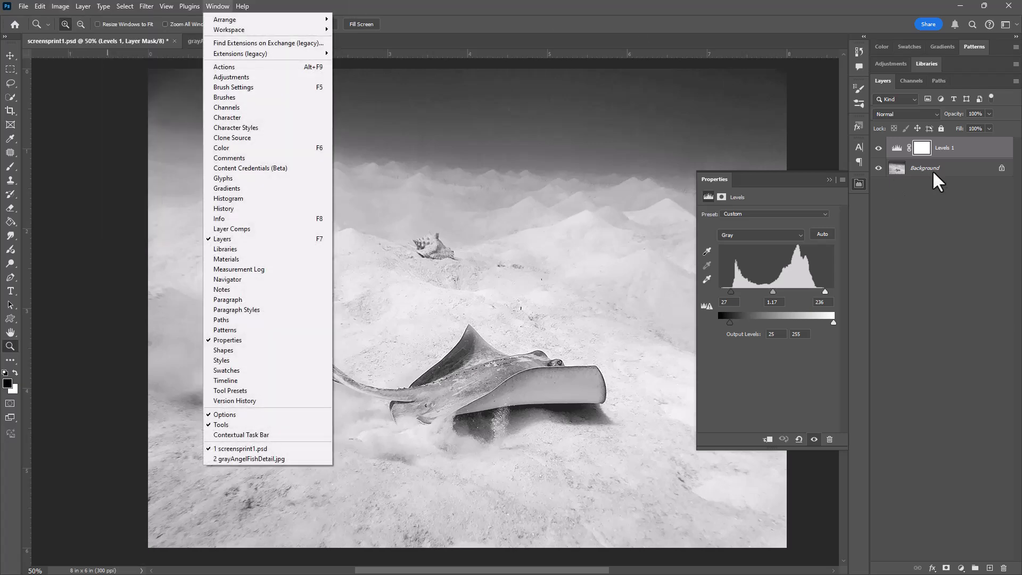
Select both Background and Levels 1 and flatten them into a single layer.
left_click(937, 169)
left_click(953, 148, "shift")
right_click(956, 147)
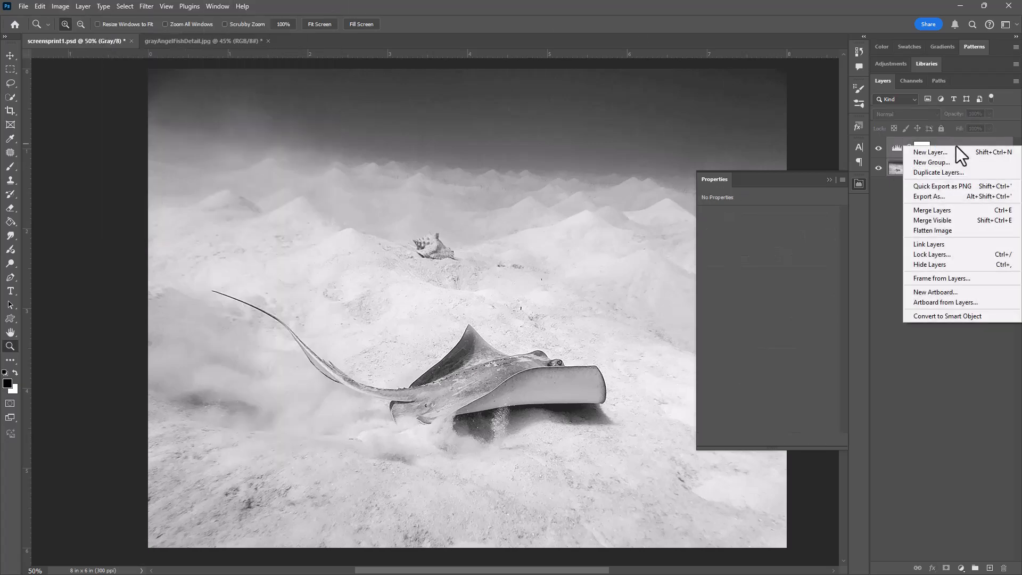
left_click(956, 231)
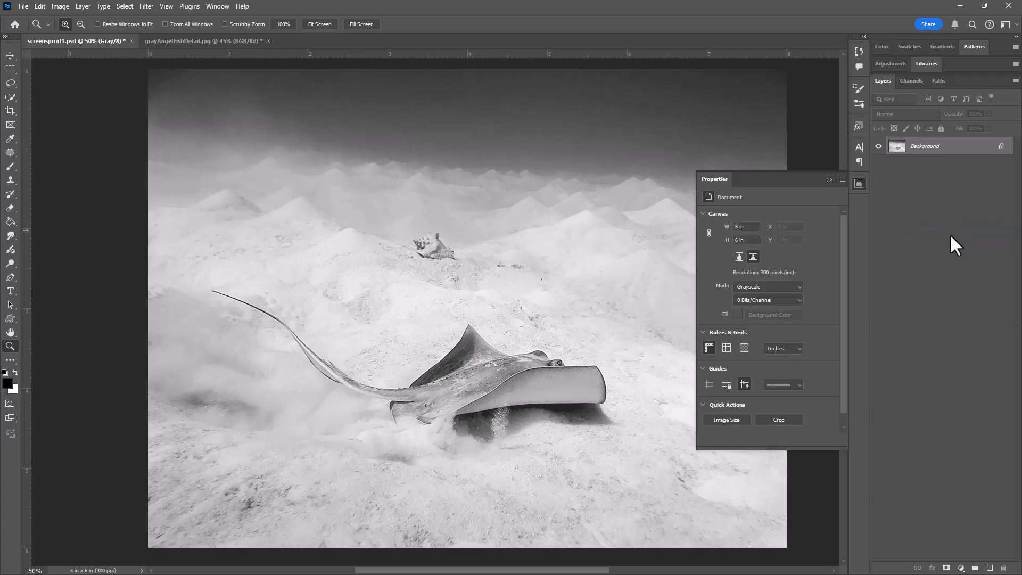
Start a Bitmap mode conversion at 300 pixels/inch using the Halftone Screen method.
left_click(59, 9)
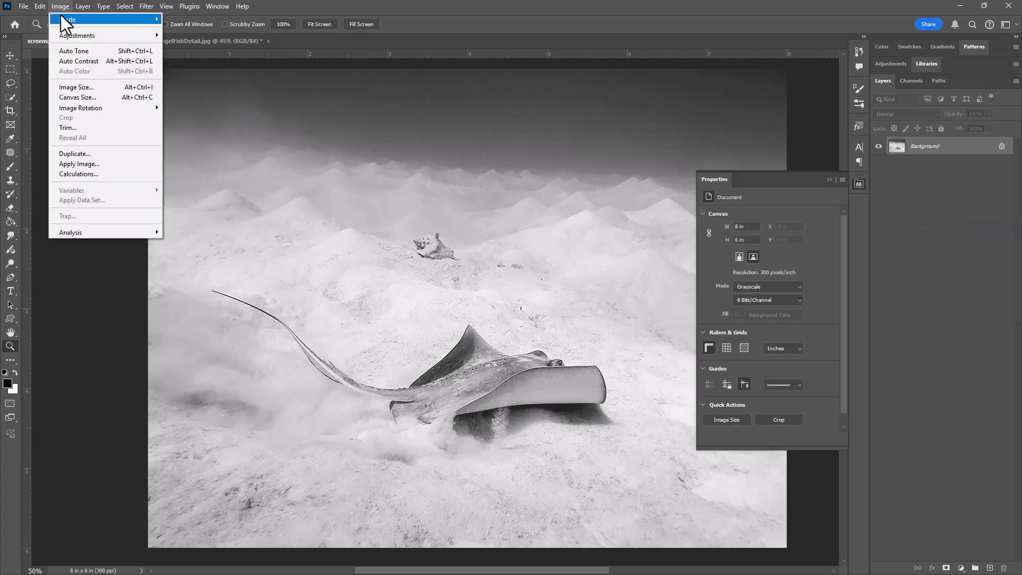
mouse_move(113, 20)
left_click(211, 20)
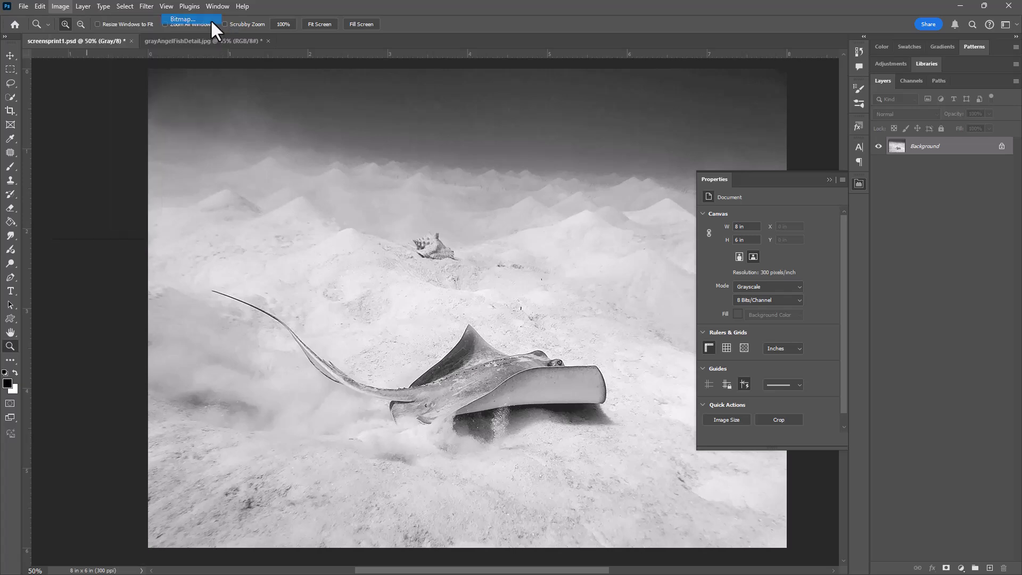
left_click_drag(429, 152, 509, 126)
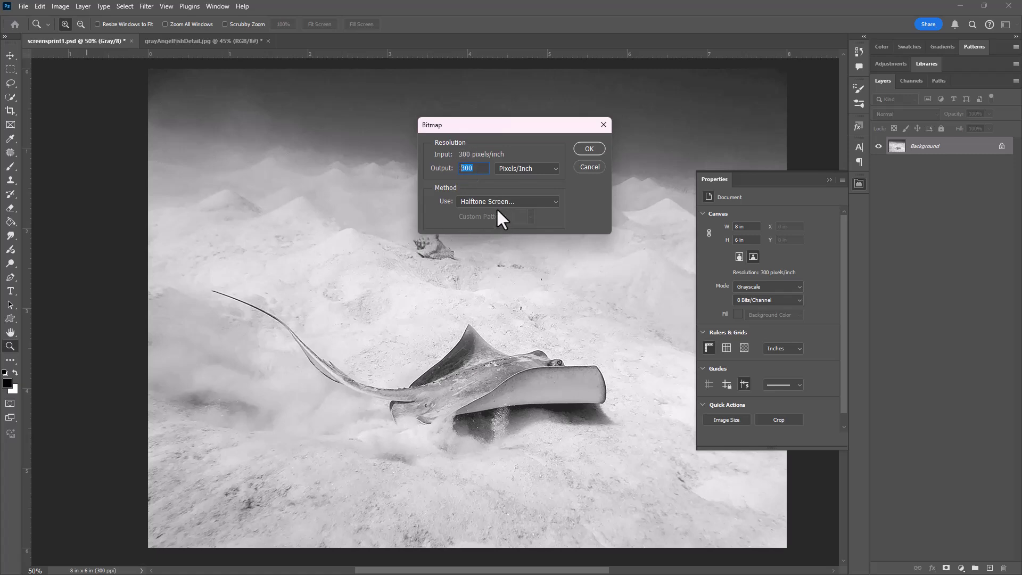
left_click(479, 200)
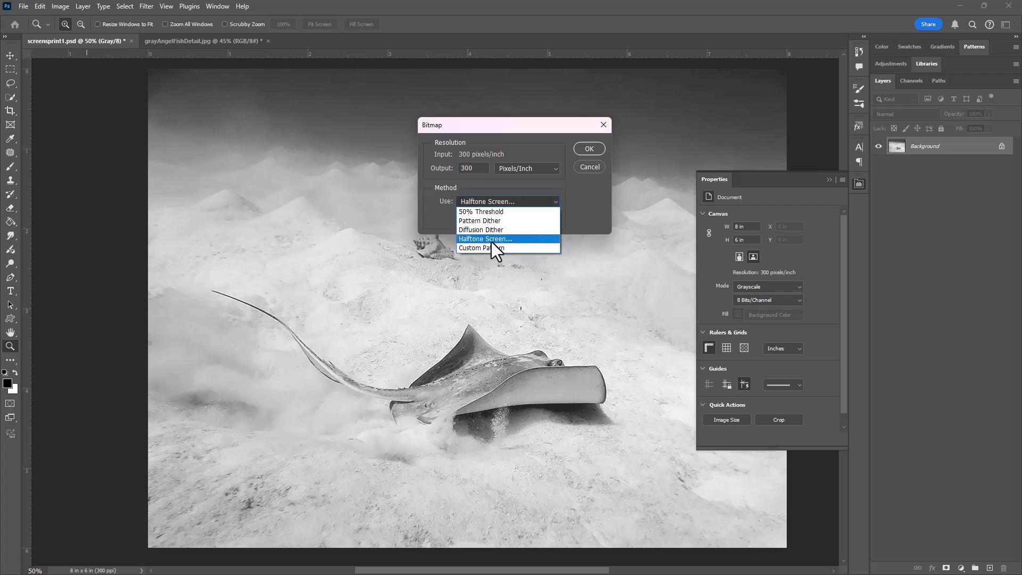
left_click(492, 239)
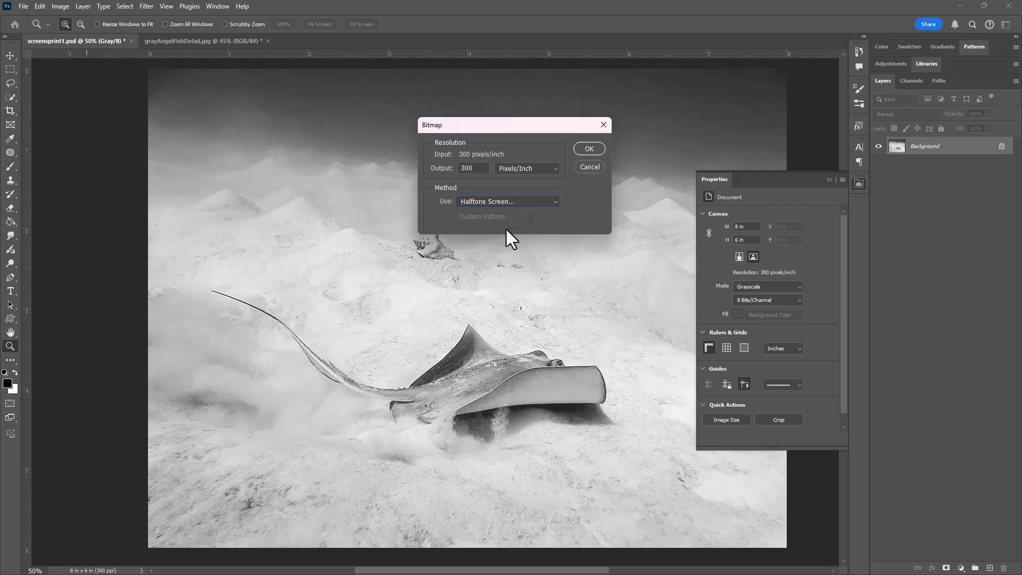
Accept the Bitmap settings and enter a halftone frequency of 60 lines/inch, keeping angle 30.
left_click(587, 149)
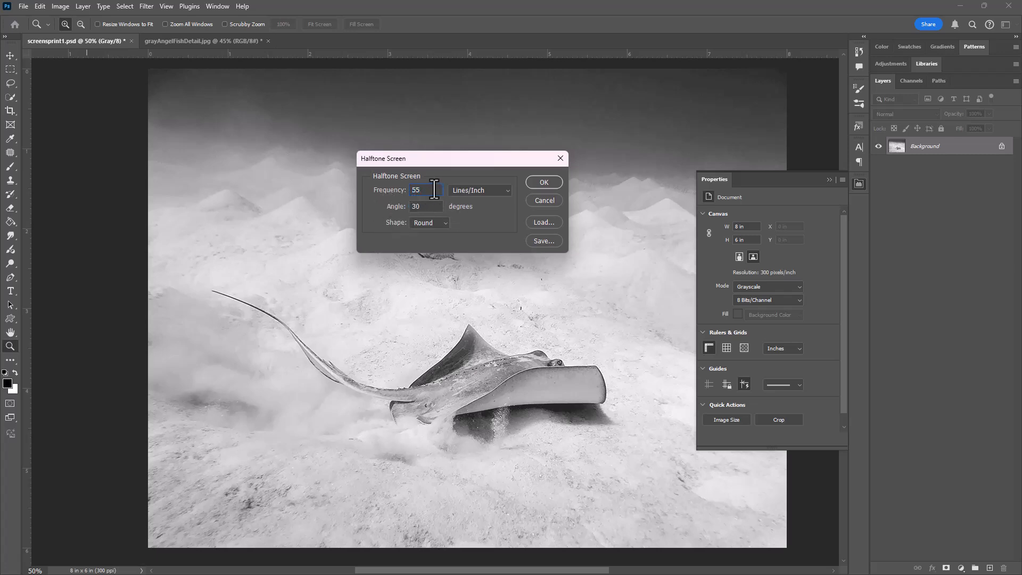
type("65")
left_click(425, 192)
type("60")
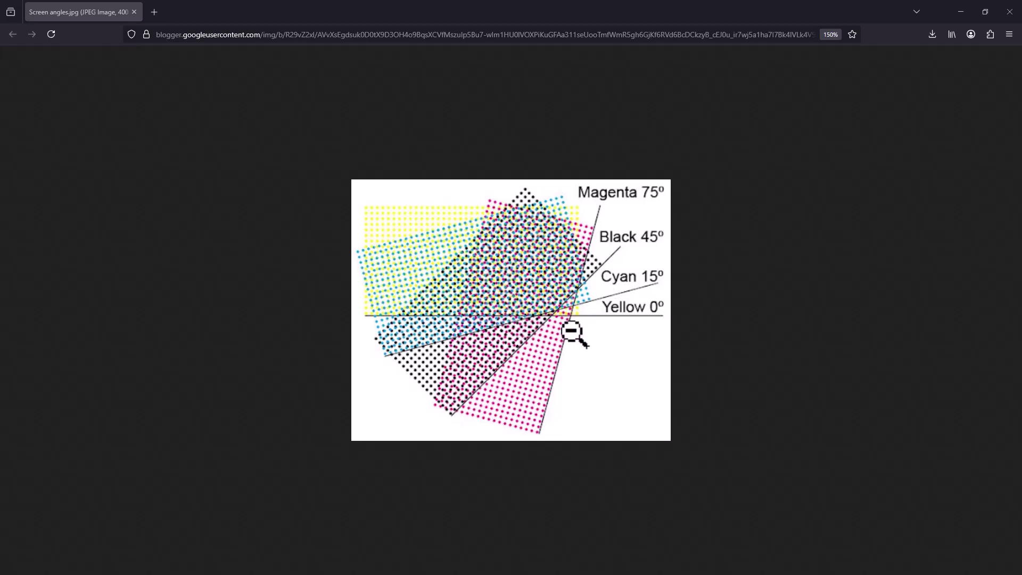
In the Halftone Screen settings, use Ellipse dots at 15 degrees and 60 lines/inch.
key("alt+Tab")
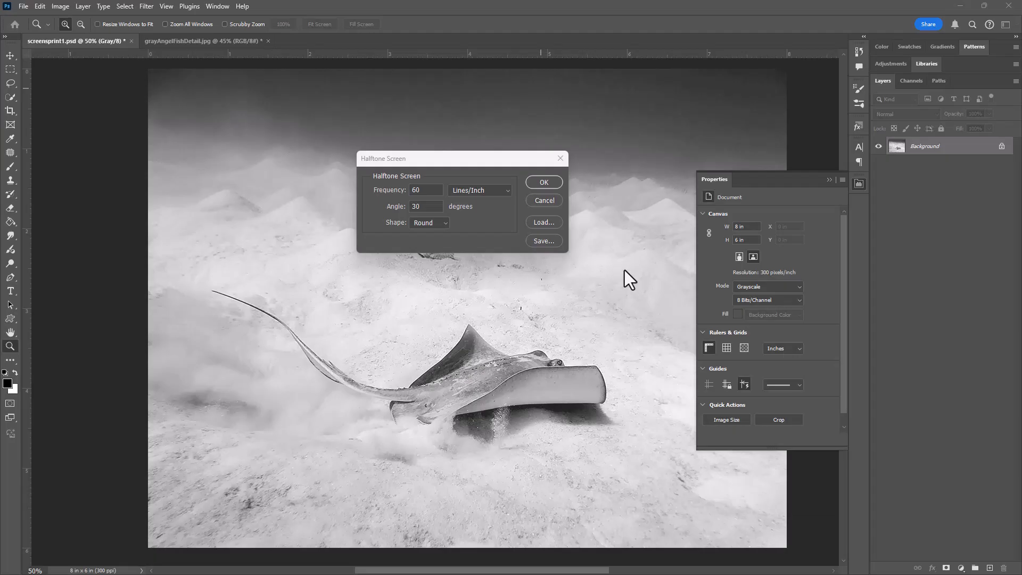
left_click(424, 223)
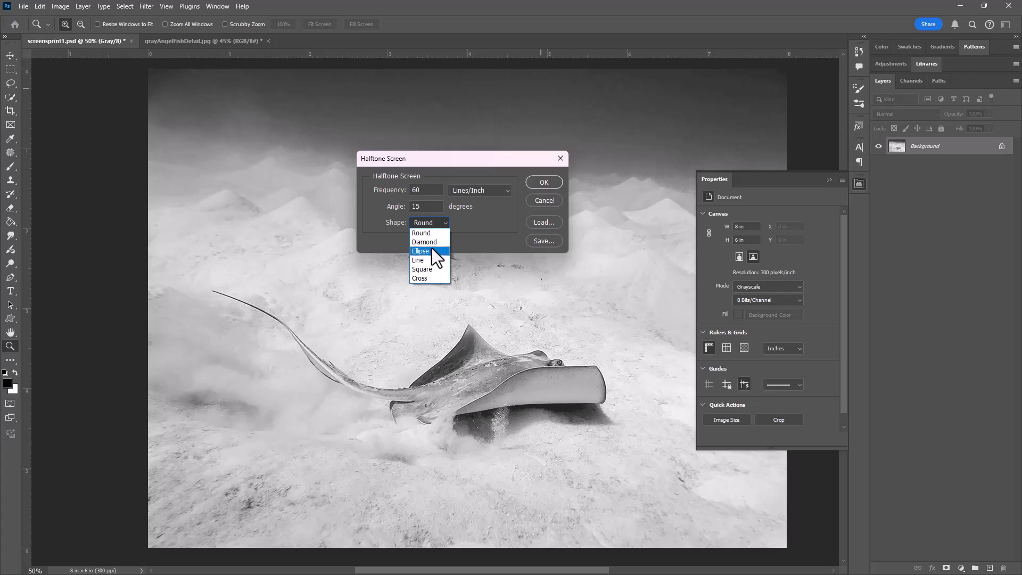
left_click(432, 248)
left_click(440, 223)
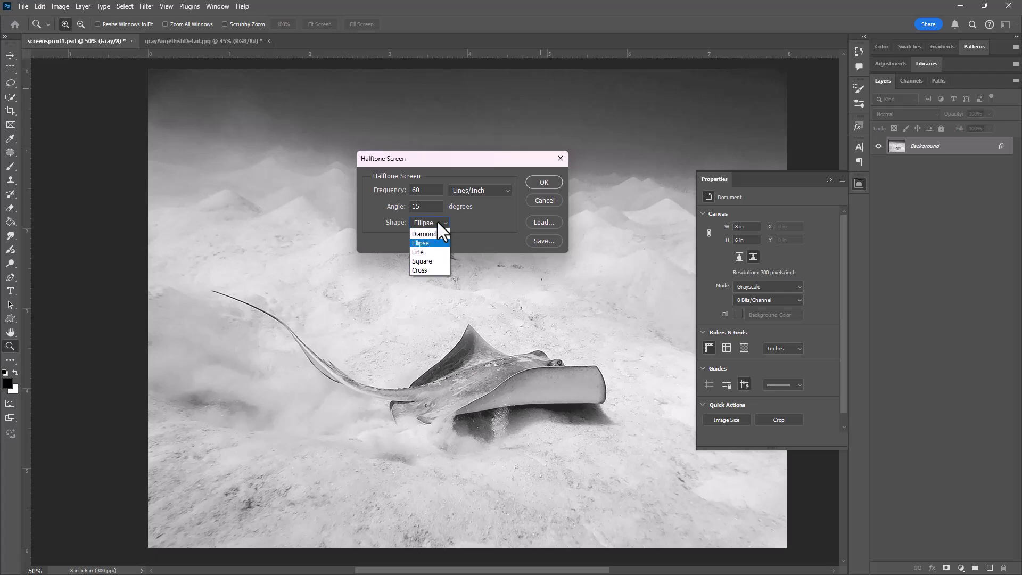
left_click(427, 252)
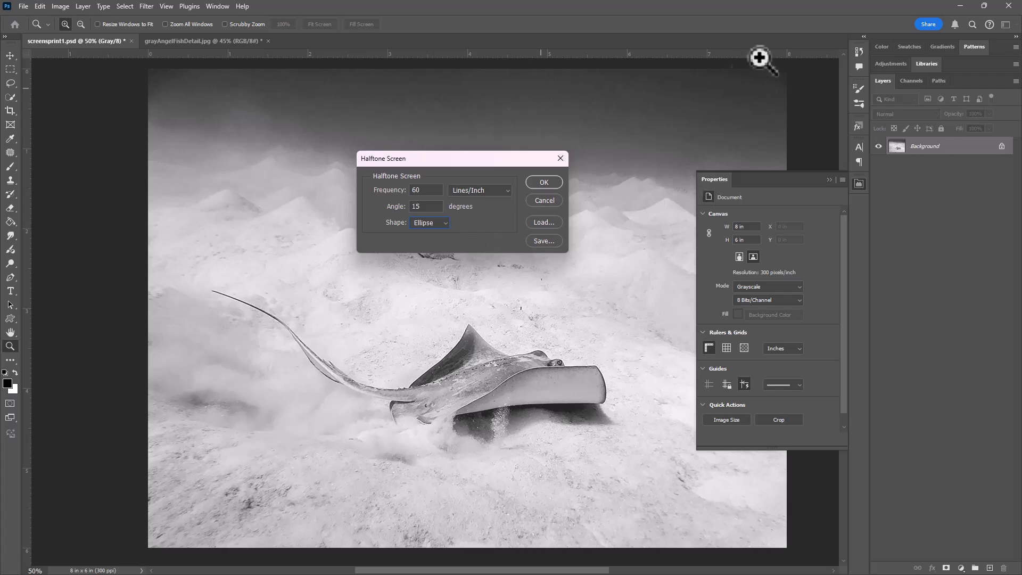
left_click(549, 181)
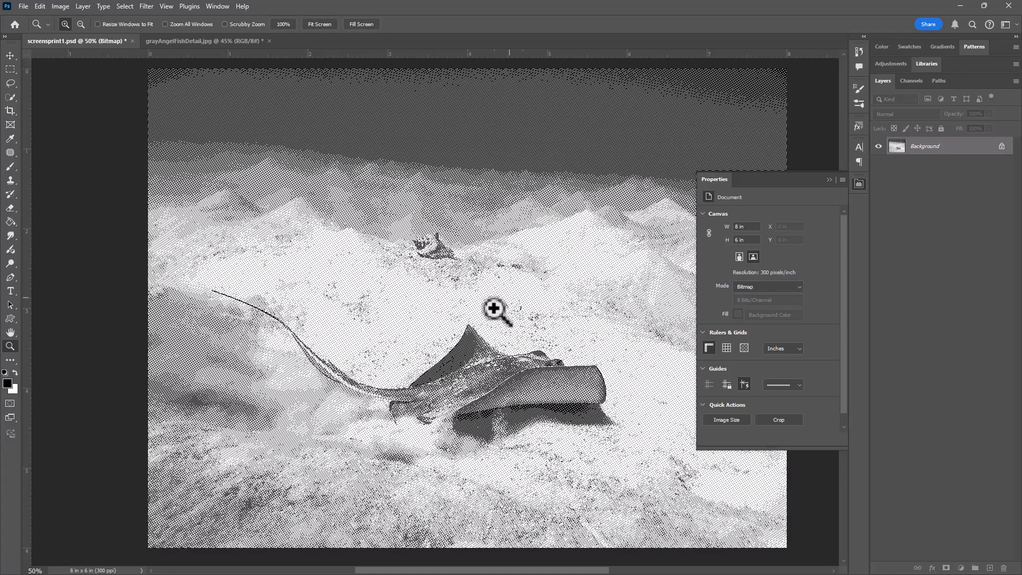
left_click(516, 260)
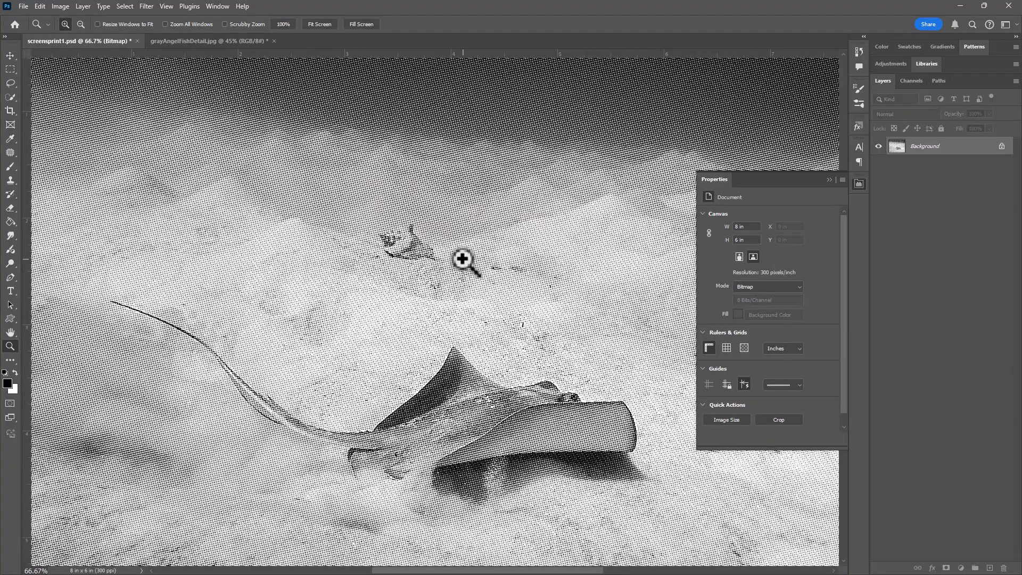
left_click(458, 253)
left_click(471, 458)
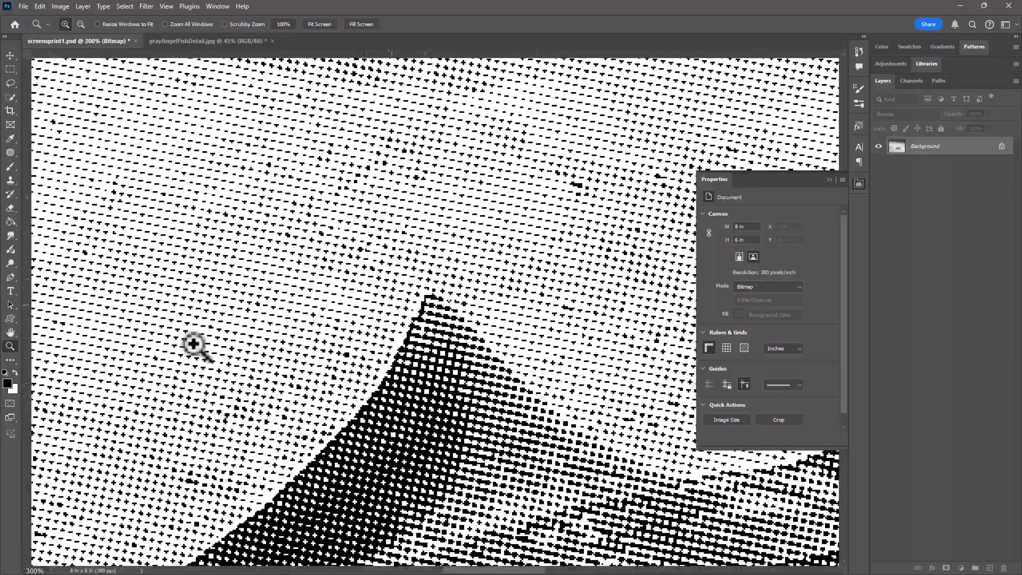
double_click(11, 333)
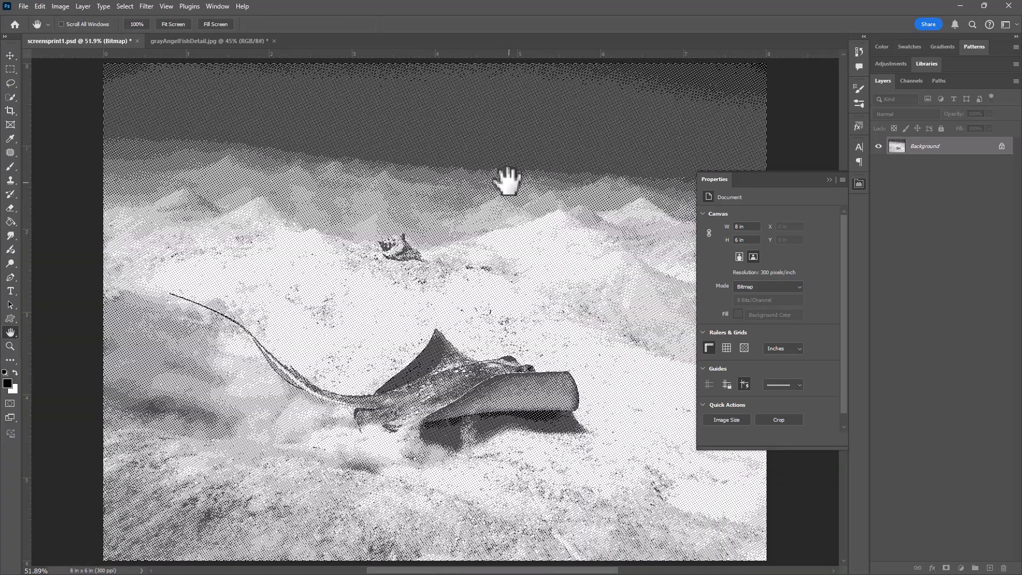
scroll(505, 223, "down", 2)
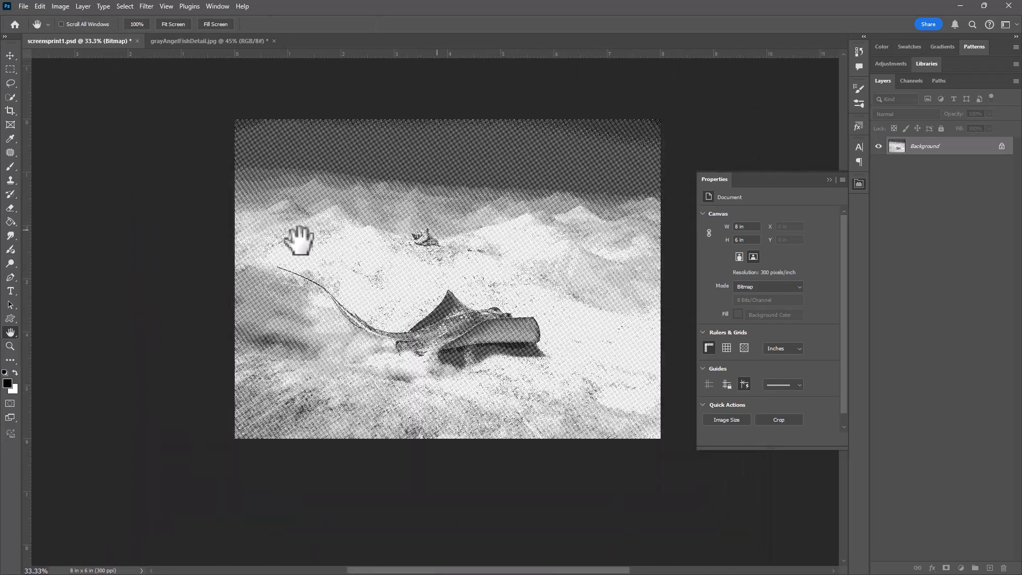
left_click(10, 347)
left_click(379, 258)
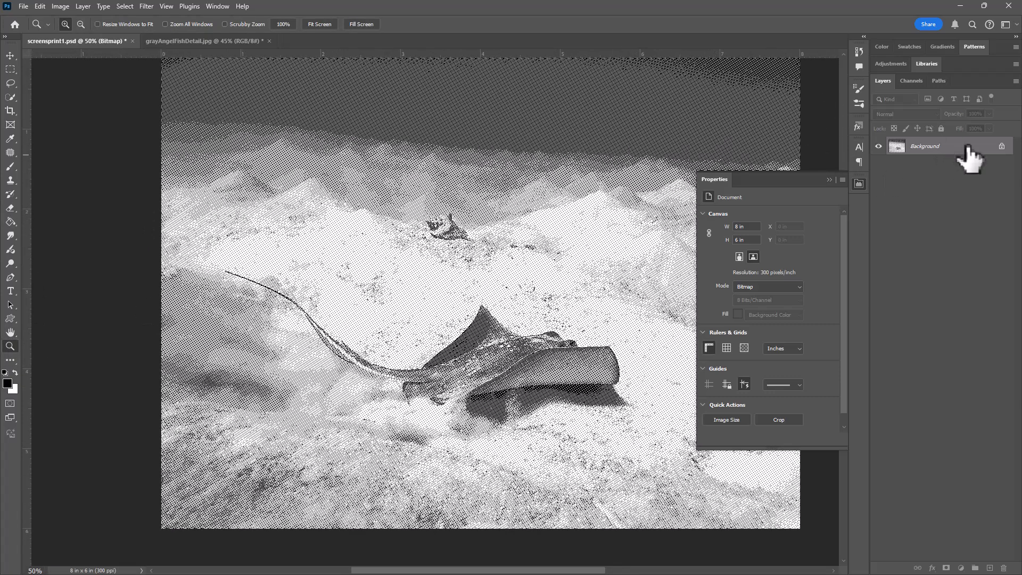
left_click_drag(539, 265, 498, 275)
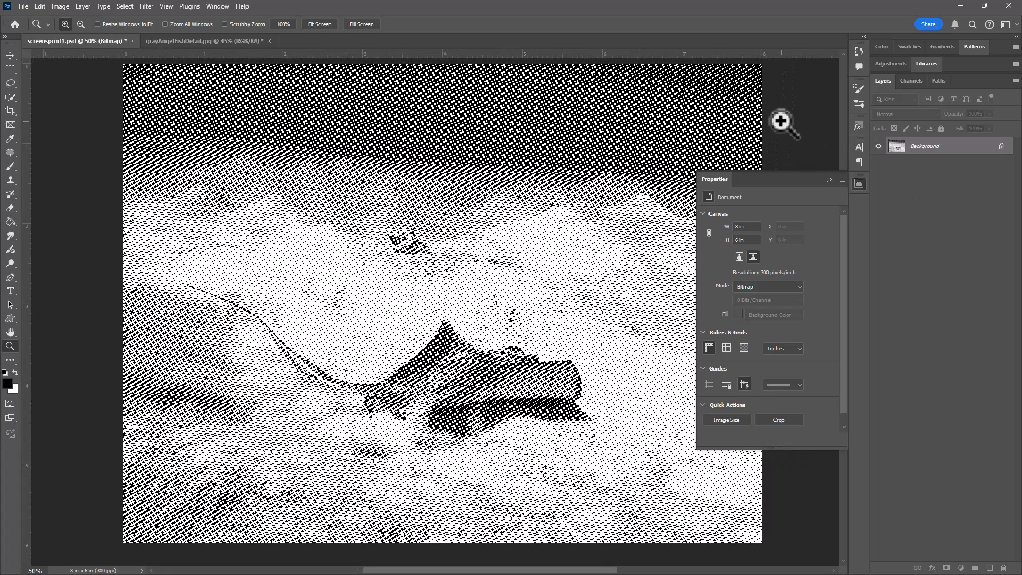
Convert the halftone image to Grayscale at size ratio 1.
left_click(54, 6)
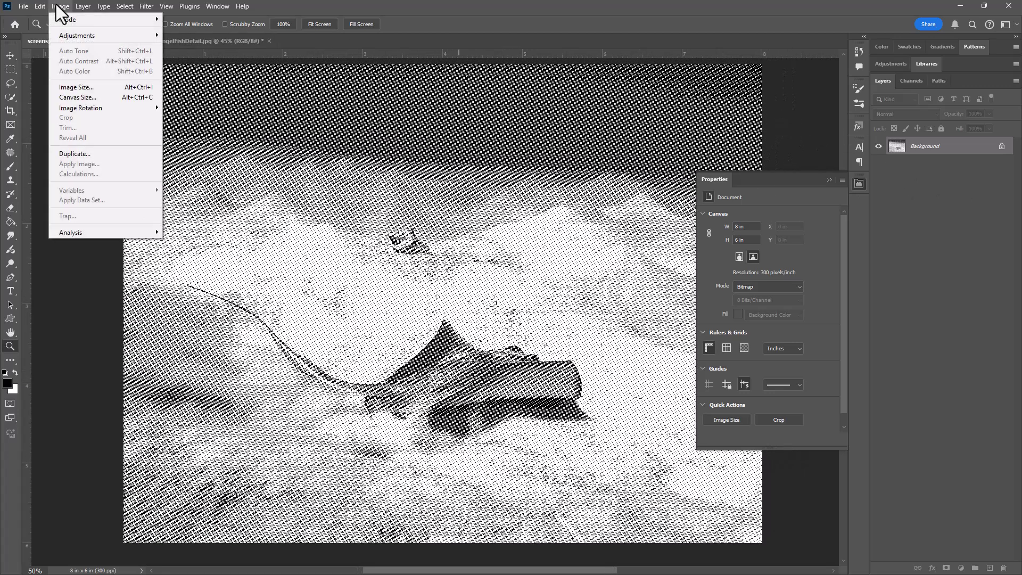
mouse_move(68, 19)
left_click(193, 29)
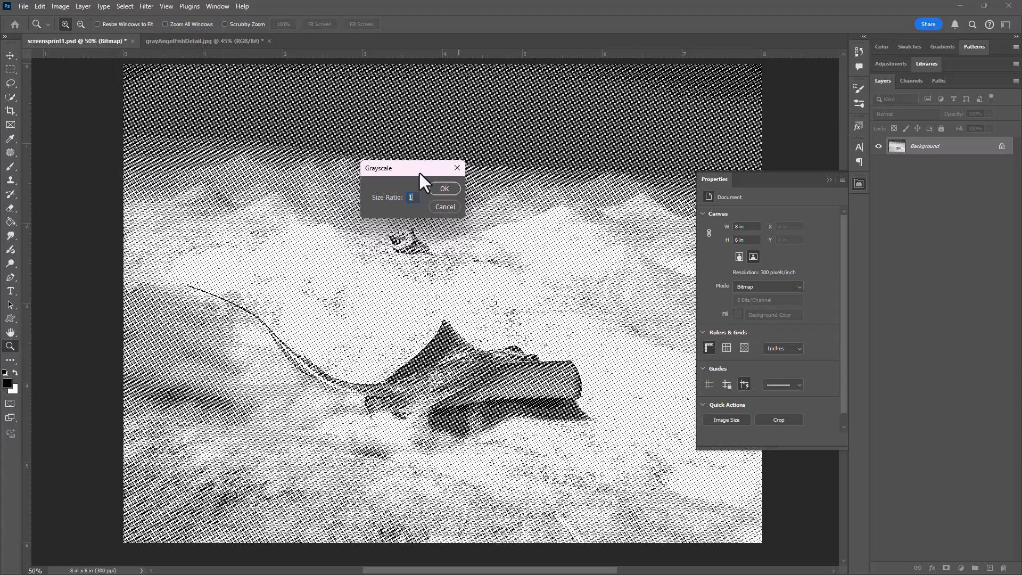
left_click(443, 188)
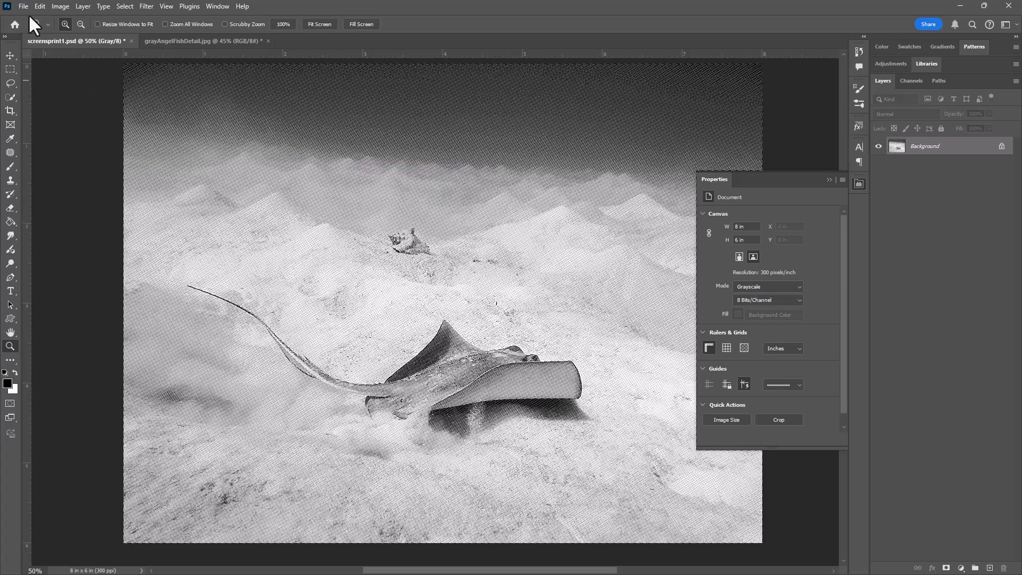
Convert the grayscale image to RGB Color.
left_click(58, 6)
mouse_move(69, 20)
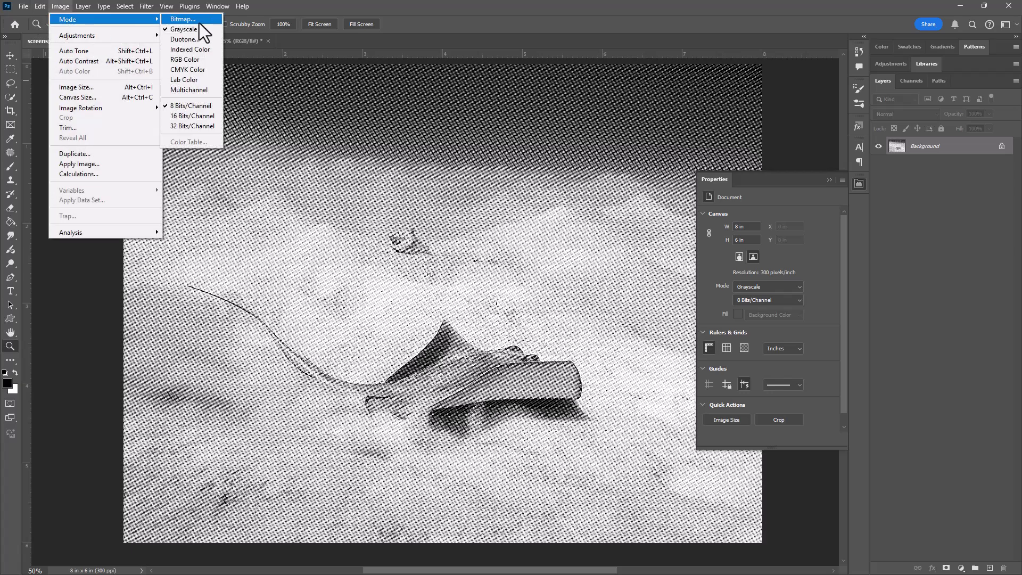
left_click(197, 60)
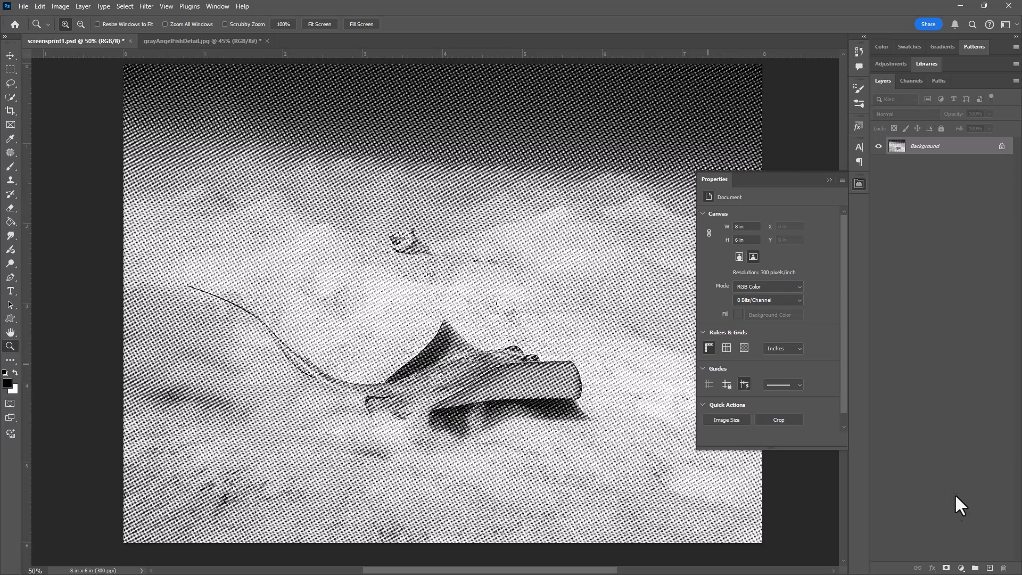
Add a Solid Color fill layer in a teal shade.
left_click(962, 567)
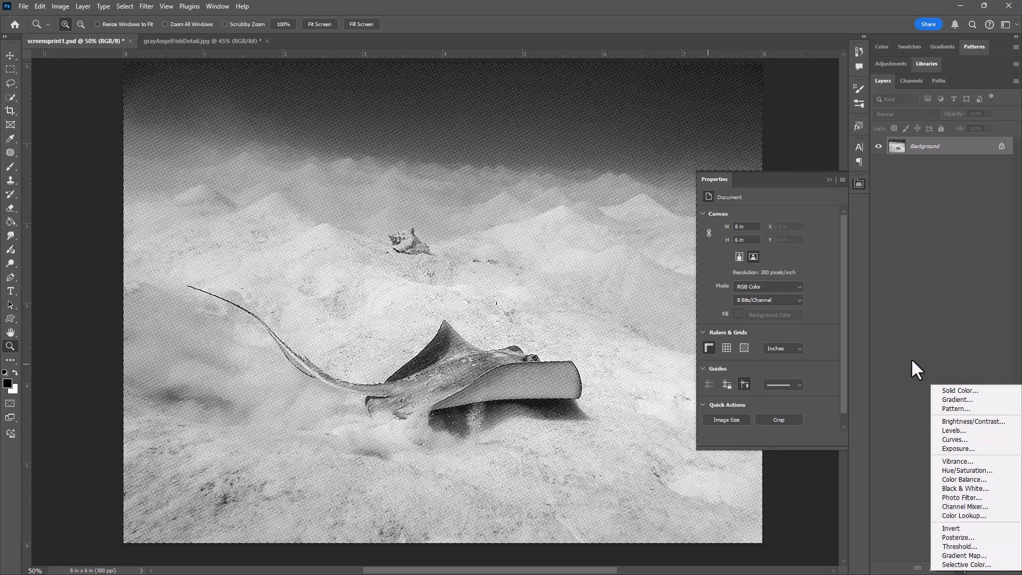
left_click(955, 392)
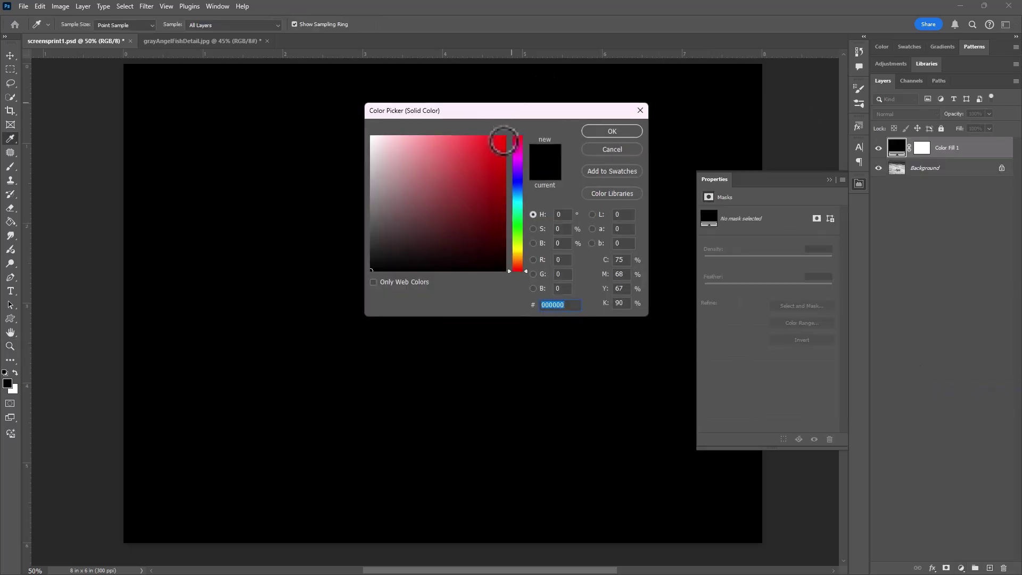
left_click(519, 218)
left_click_drag(490, 170, 459, 154)
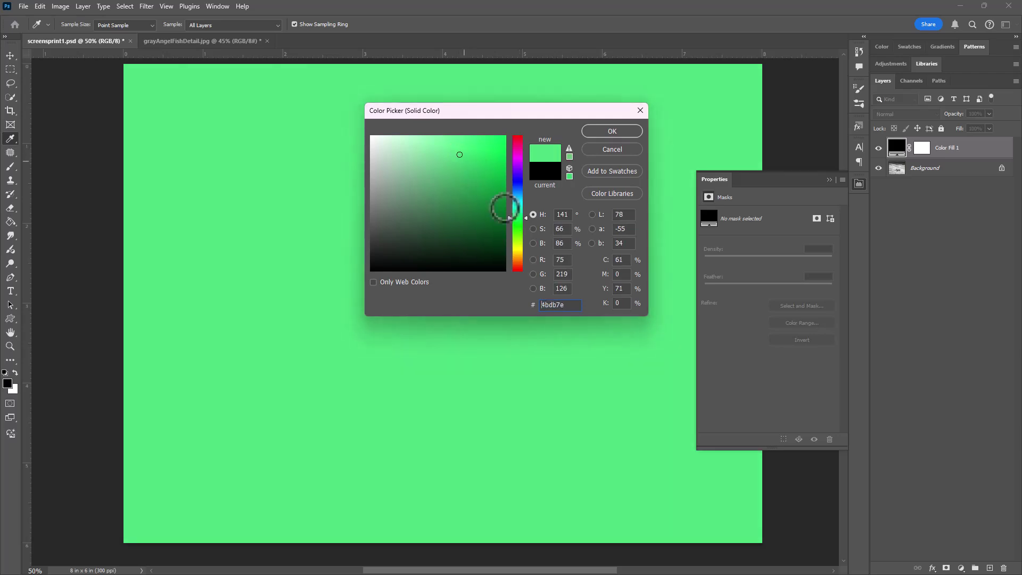
left_click_drag(527, 210, 515, 206)
mouse_move(452, 166)
left_mouse_down()
mouse_move(452, 156)
mouse_move(466, 165)
left_mouse_up()
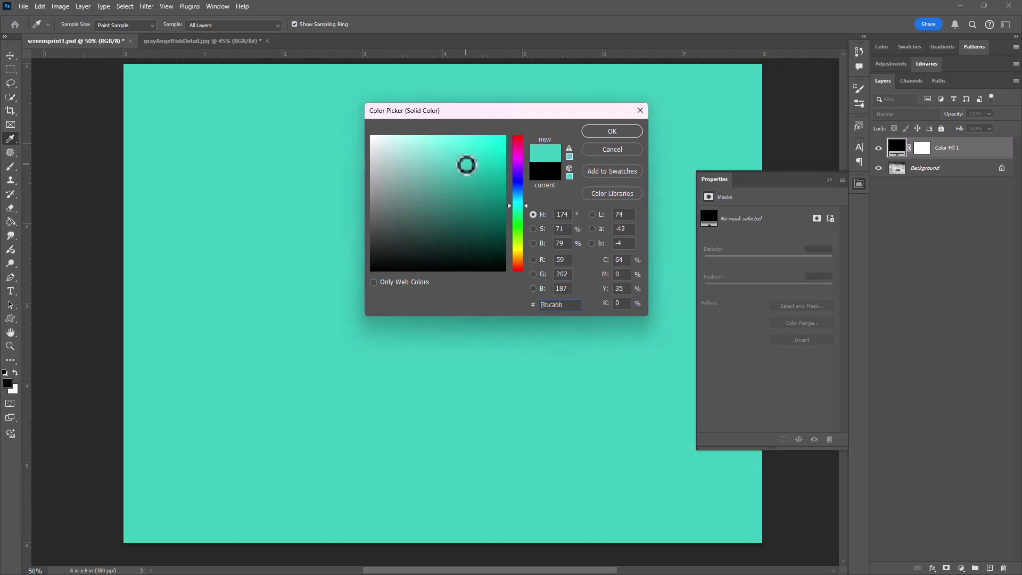
left_click(611, 131)
Set the teal fill layer to Lighten blend mode and compare it toggled off and on.
key("z")
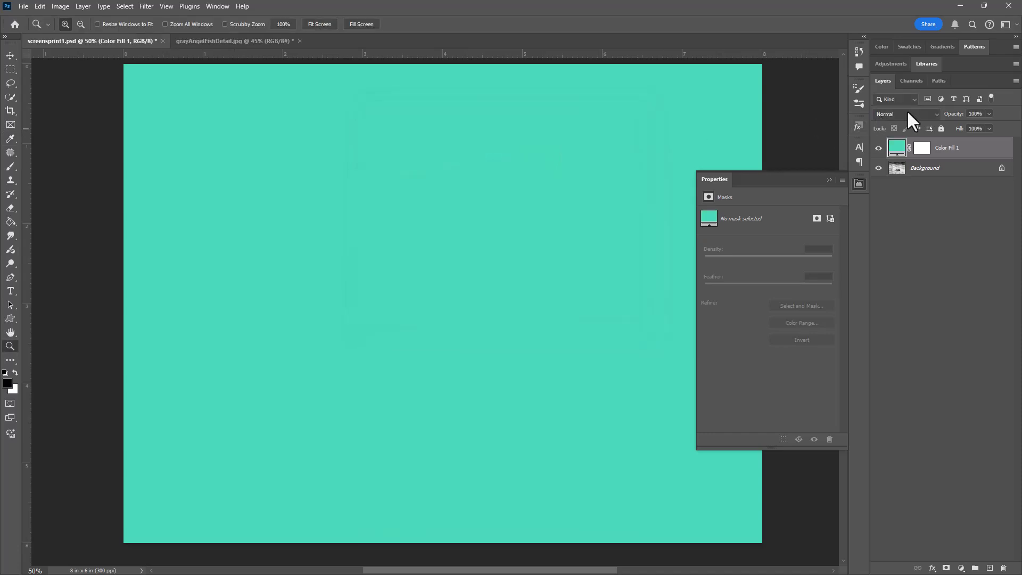
left_click(910, 116)
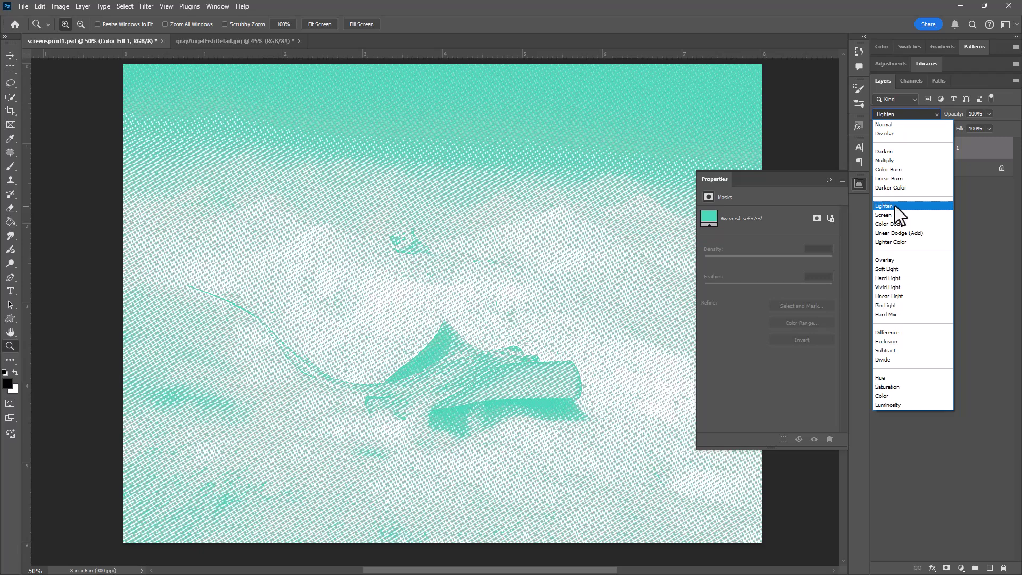
left_click(896, 205)
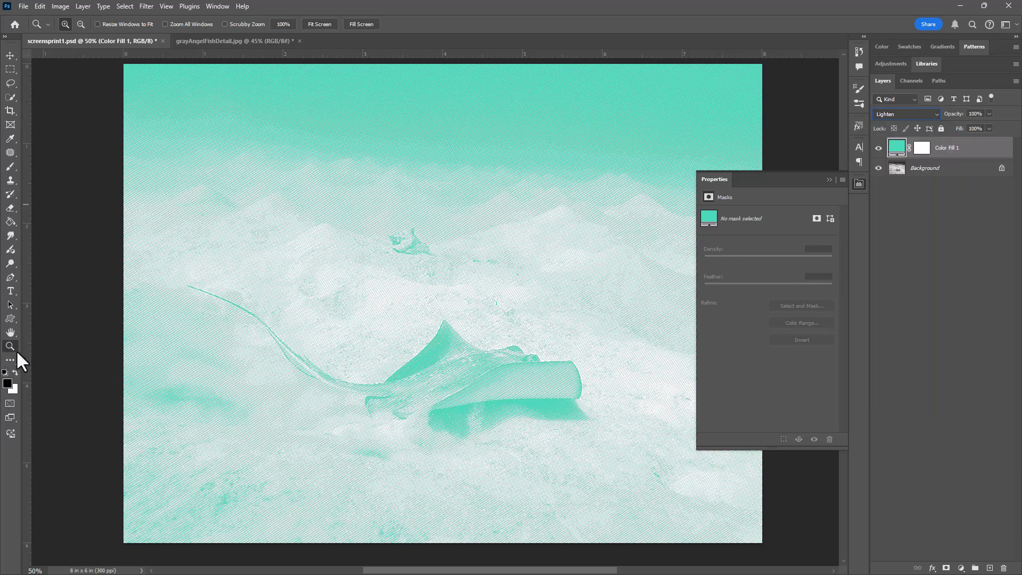
left_click(447, 319)
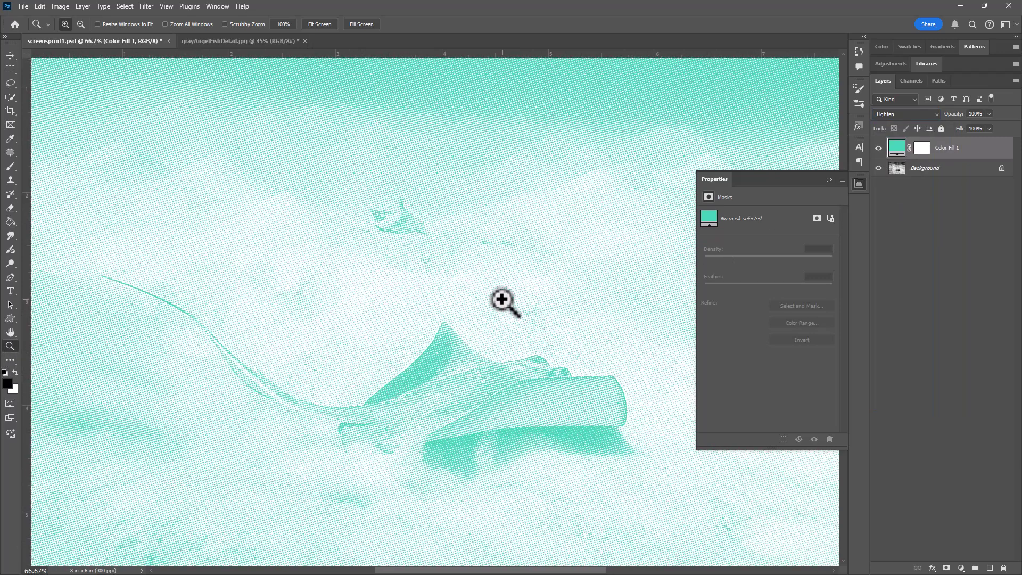
left_click(509, 272, "alt")
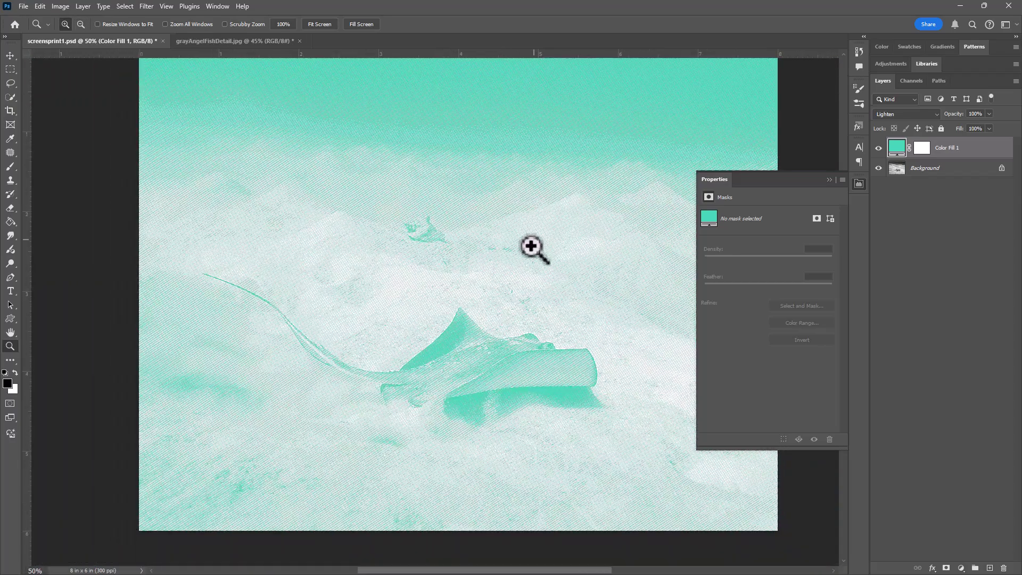
left_click(879, 148)
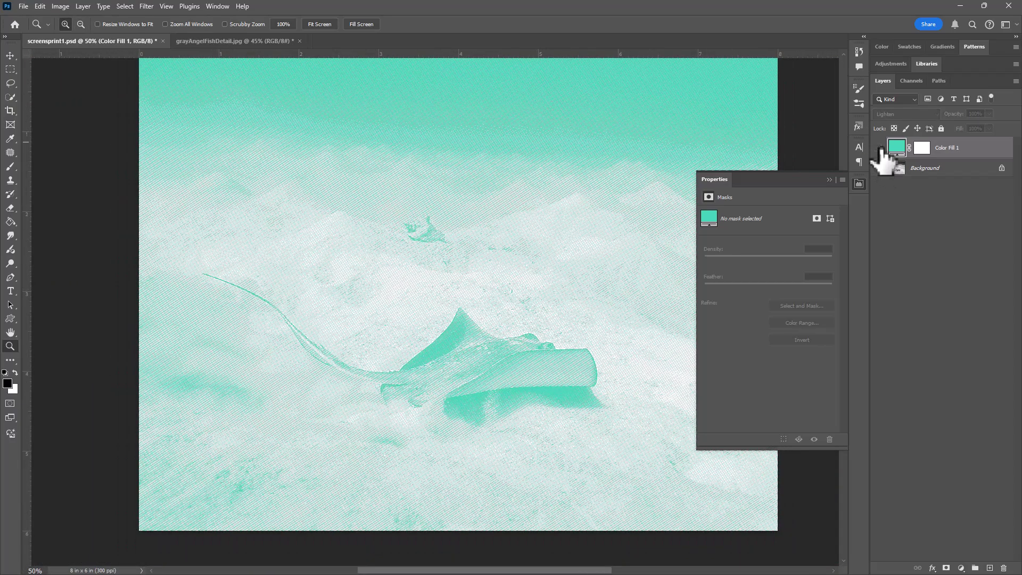
left_click(879, 149)
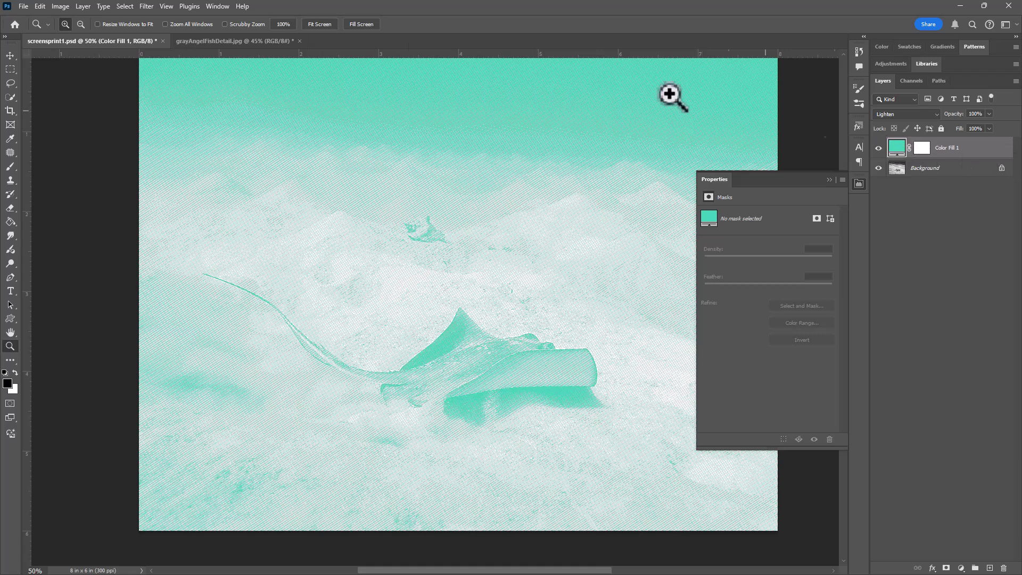
On grayAngelFishDetail.jpg, add a Threshold adjustment layer and set its level to 122.
left_click(245, 41)
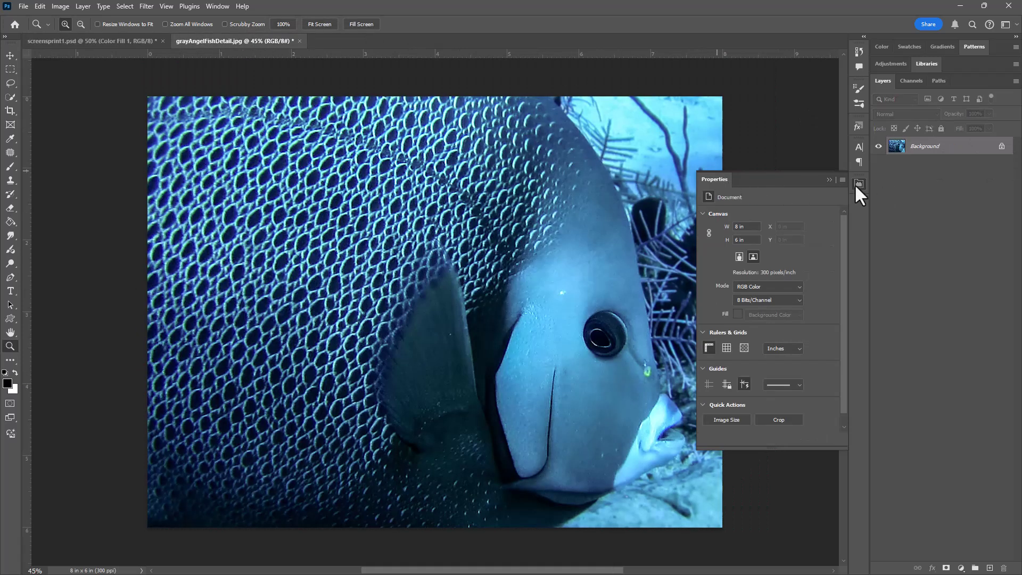
left_click(858, 183)
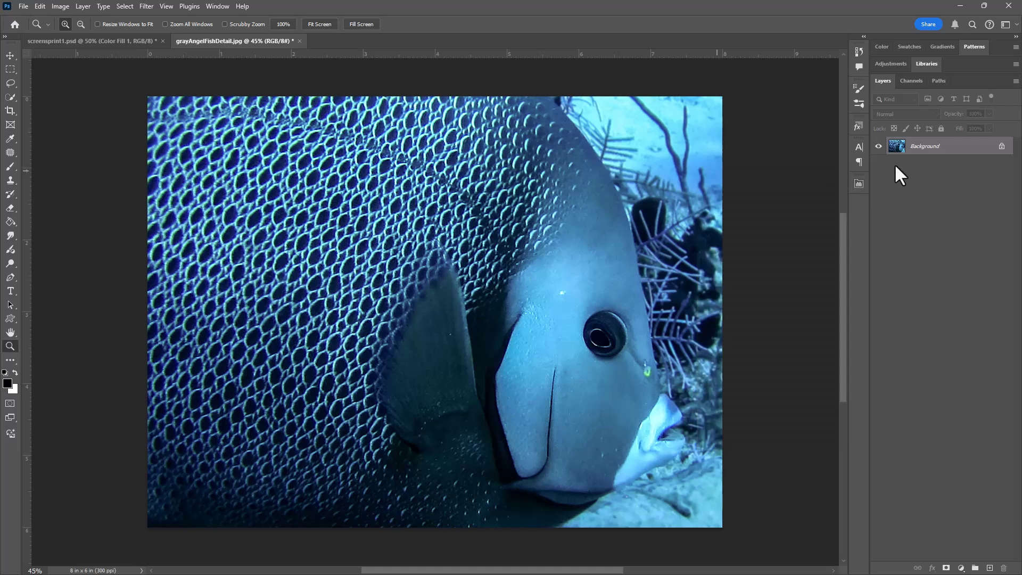
left_click(962, 568)
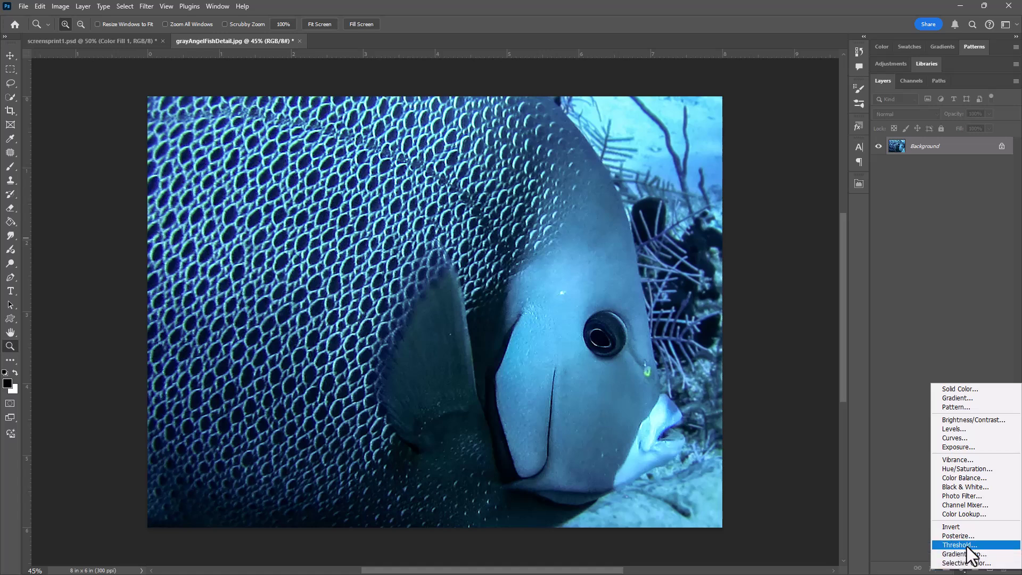
left_click(967, 545)
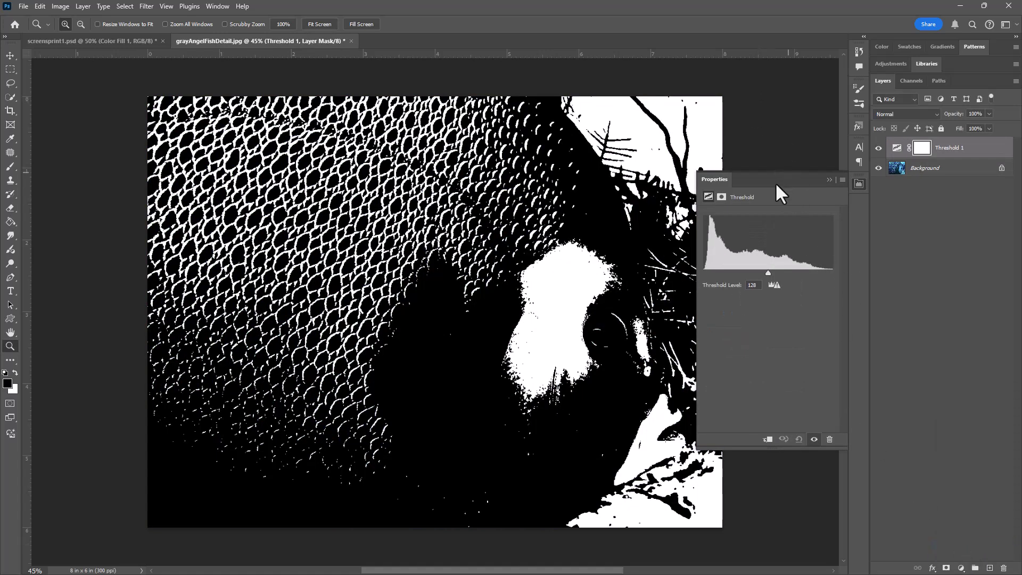
left_click_drag(768, 273, 744, 277)
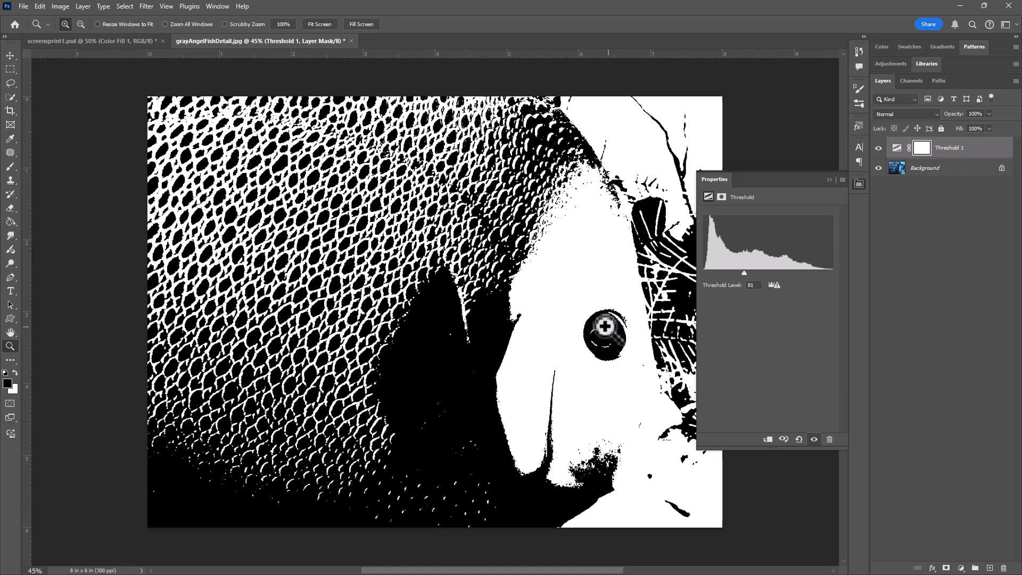
left_click_drag(744, 273, 763, 270)
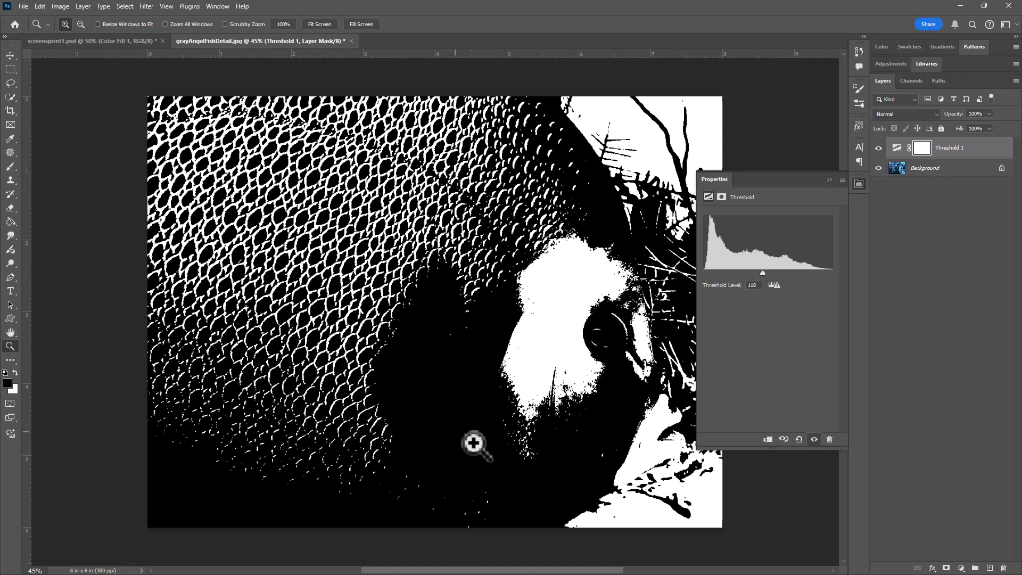
mouse_move(761, 274)
left_mouse_down()
mouse_move(753, 268)
mouse_move(765, 265)
left_mouse_up()
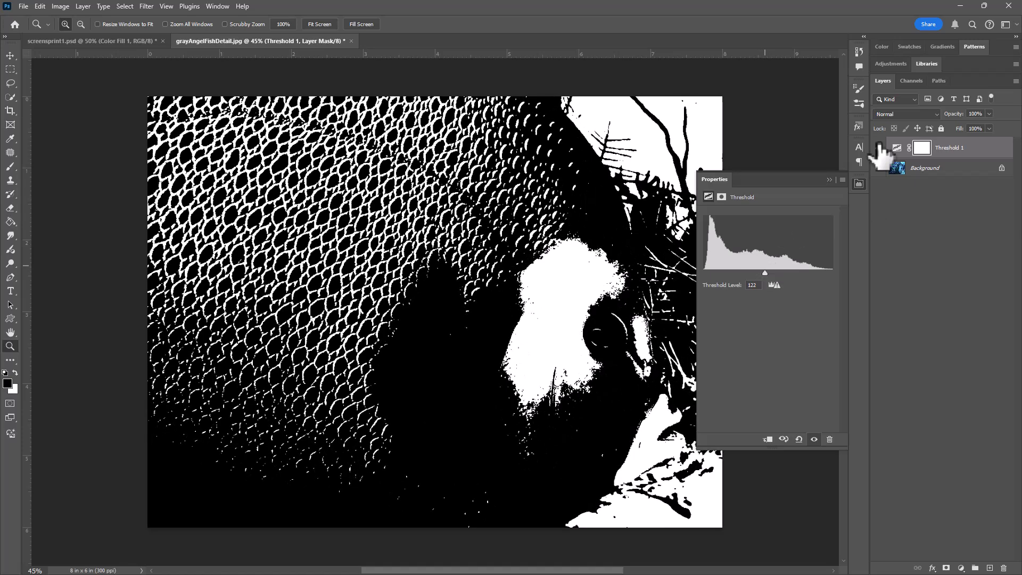
Duplicate the Background layer and dodge the area around the fish's eye.
left_click(927, 168)
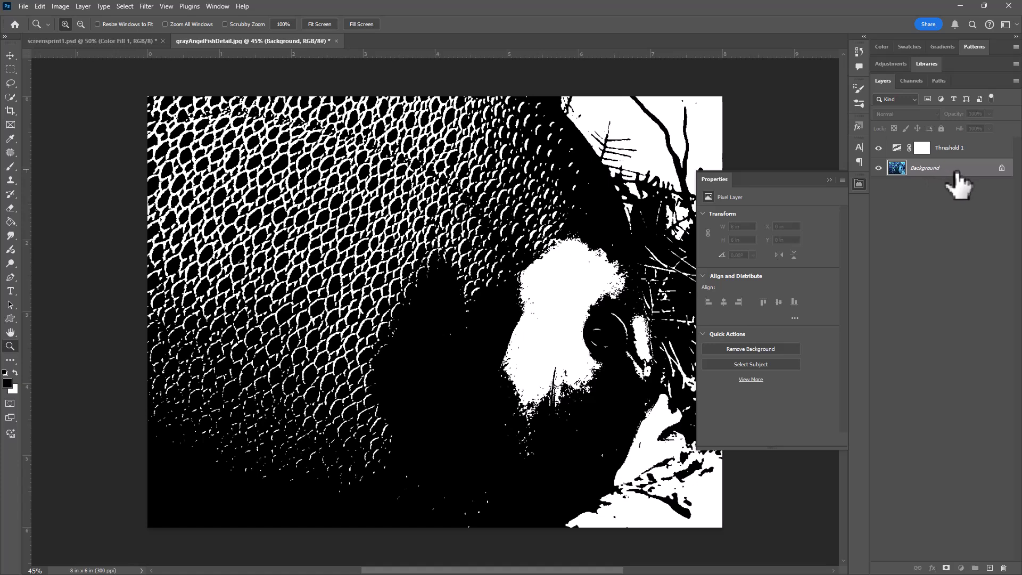
left_click_drag(958, 183, 989, 567)
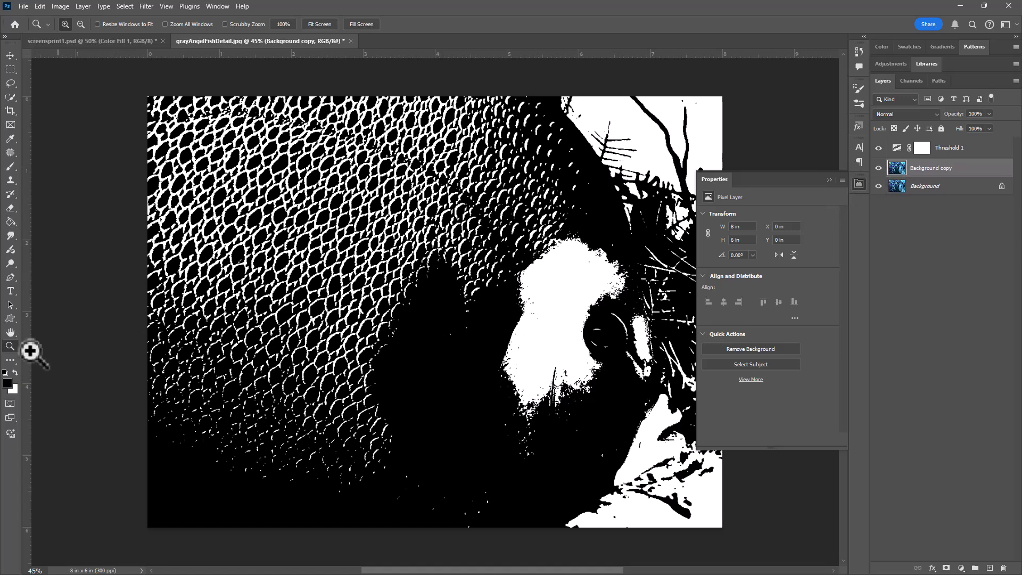
left_click(9, 263)
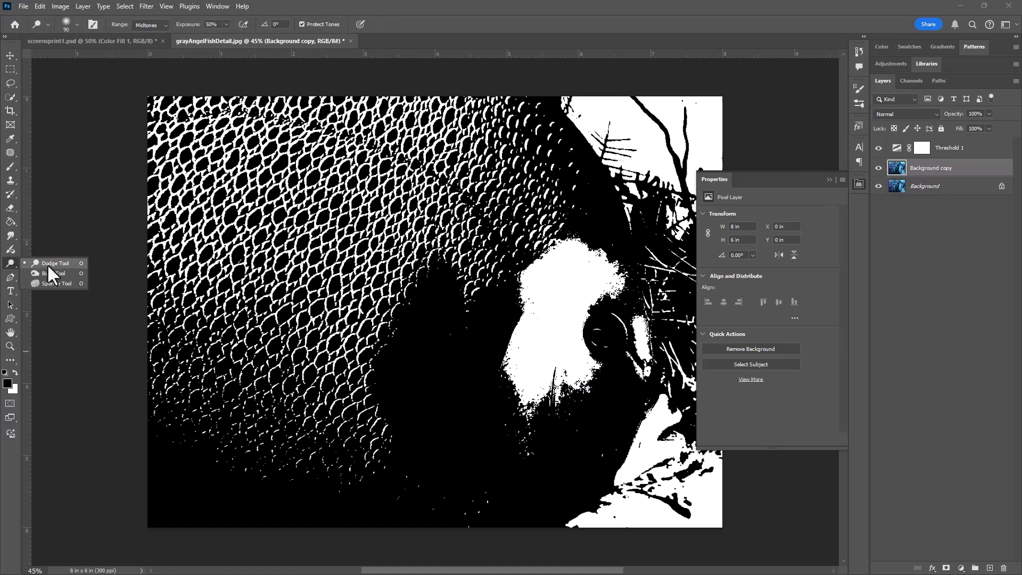
left_click(72, 262)
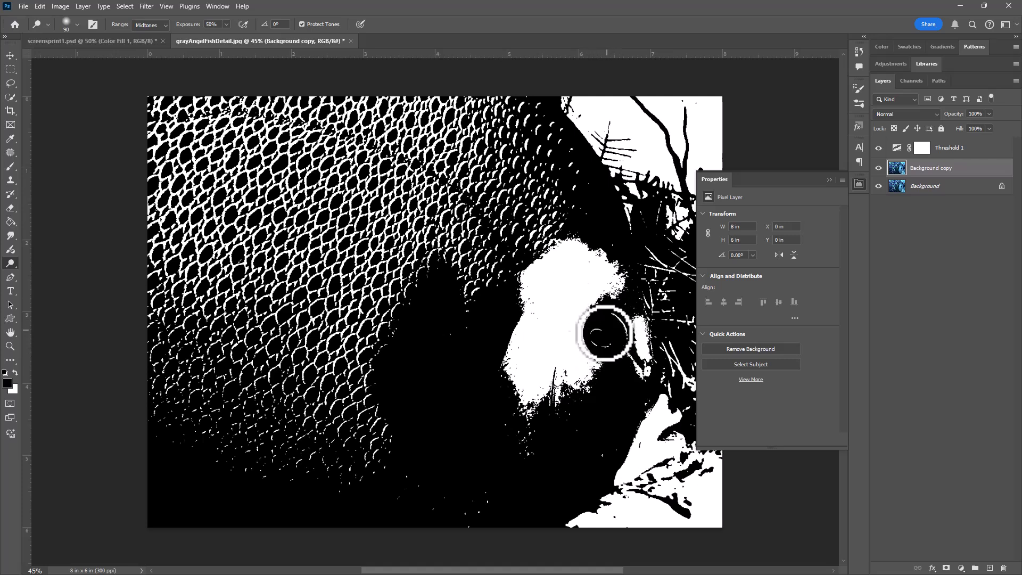
left_click_drag(606, 332, 593, 337)
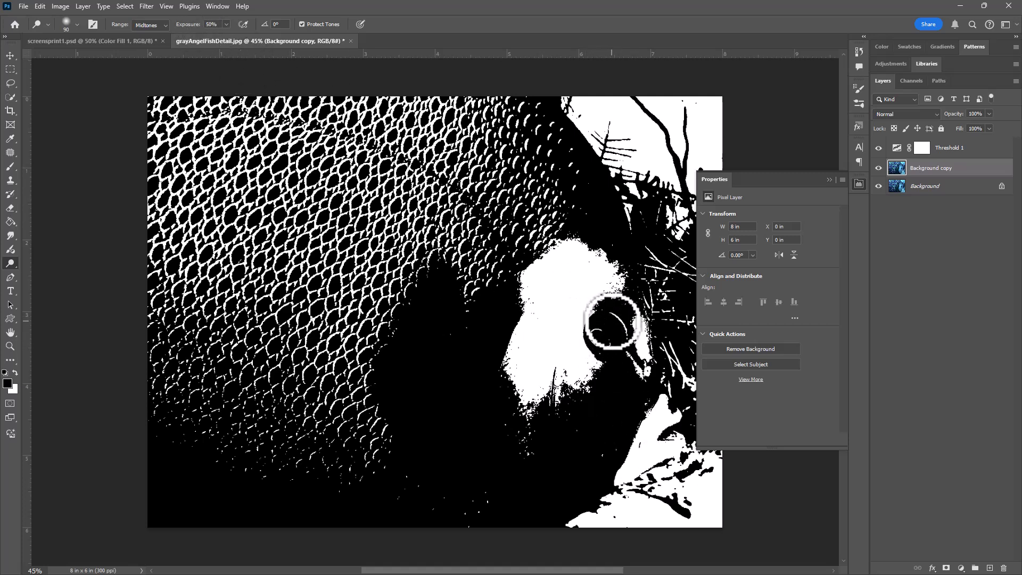
left_click_drag(612, 321, 595, 346)
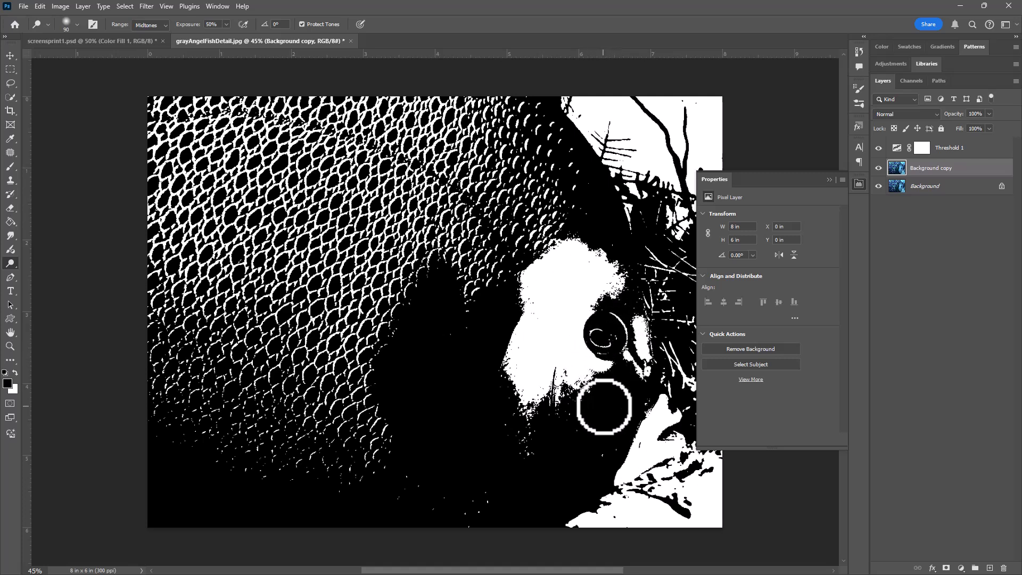
Dodge the face below the eye with a 400 px brush, comparing with Threshold 1 toggled.
key("bracketright")
key("bracketright")
key("bracketright")
key("bracketright")
key("bracketright")
key("bracketright")
key("bracketright")
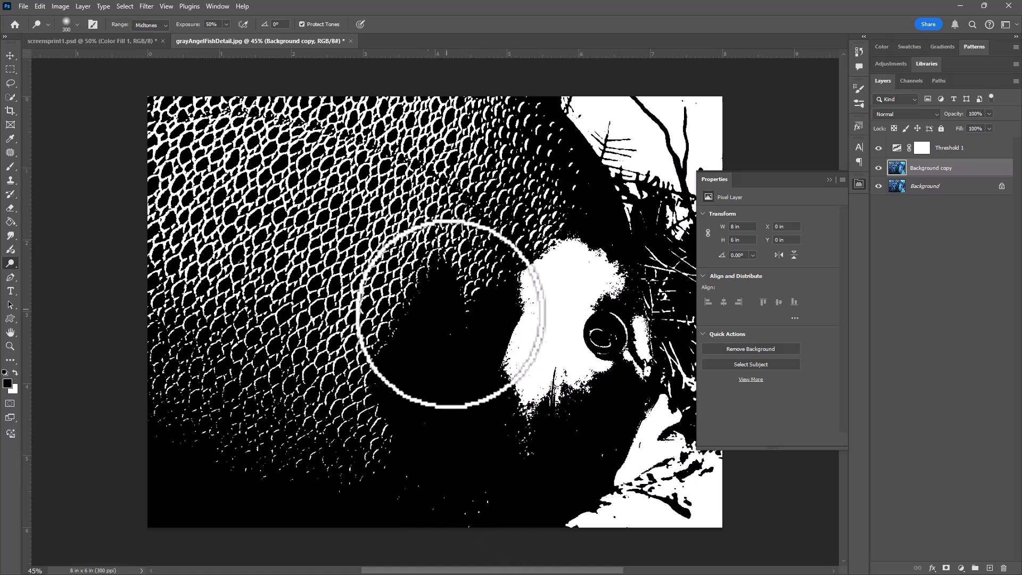
mouse_move(446, 262)
left_mouse_down()
mouse_move(470, 308)
mouse_move(401, 331)
left_mouse_up()
key("bracketright")
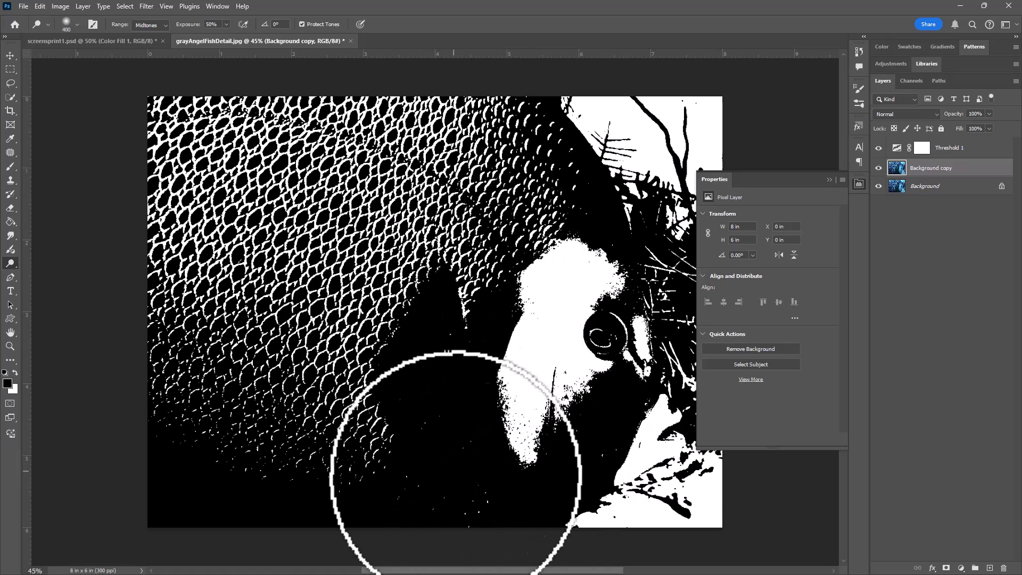
mouse_move(455, 476)
left_mouse_down()
mouse_move(419, 480)
mouse_move(458, 498)
mouse_move(511, 478)
mouse_move(401, 456)
mouse_move(485, 495)
mouse_move(441, 487)
mouse_move(462, 489)
mouse_move(328, 501)
mouse_move(435, 503)
mouse_move(289, 506)
mouse_move(470, 482)
mouse_move(426, 372)
mouse_move(457, 263)
mouse_move(404, 365)
mouse_move(436, 430)
mouse_move(497, 412)
mouse_move(558, 448)
mouse_move(599, 330)
mouse_move(606, 357)
mouse_move(557, 470)
mouse_move(577, 467)
mouse_move(569, 470)
mouse_move(619, 411)
mouse_move(634, 237)
mouse_move(492, 114)
mouse_move(518, 129)
mouse_move(542, 259)
mouse_move(522, 430)
mouse_move(449, 463)
left_mouse_up()
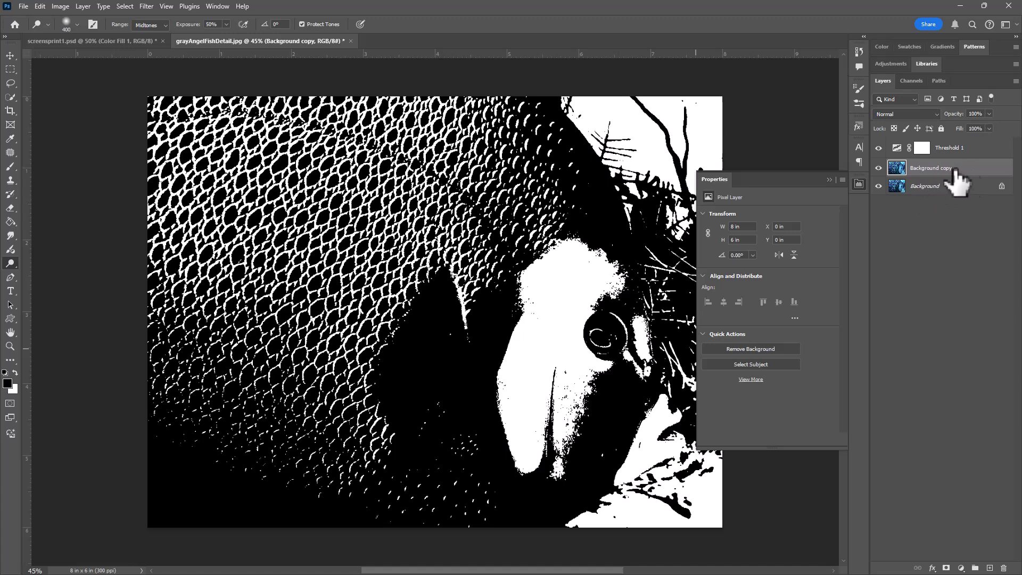
left_click(879, 148)
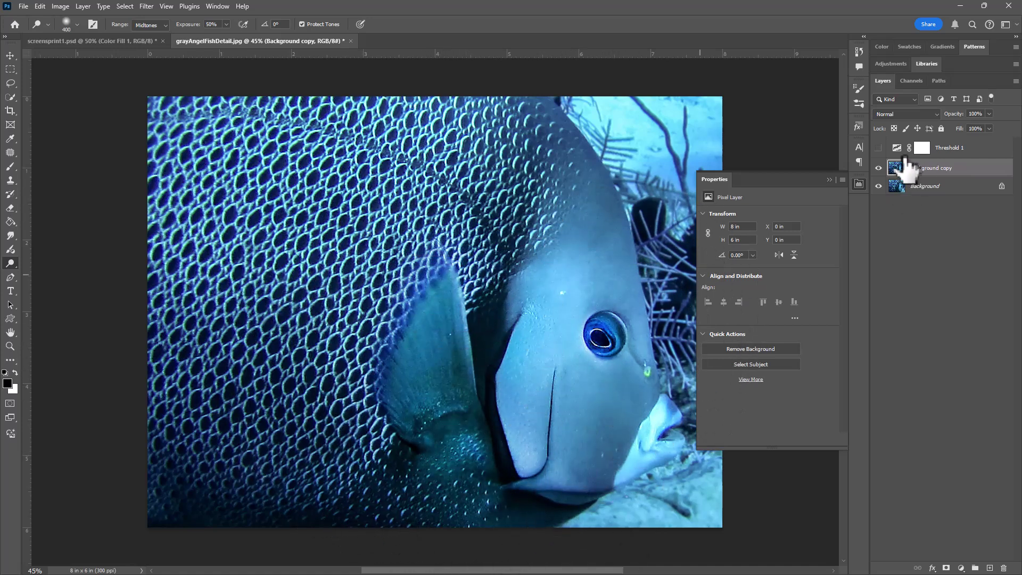
left_click(879, 148)
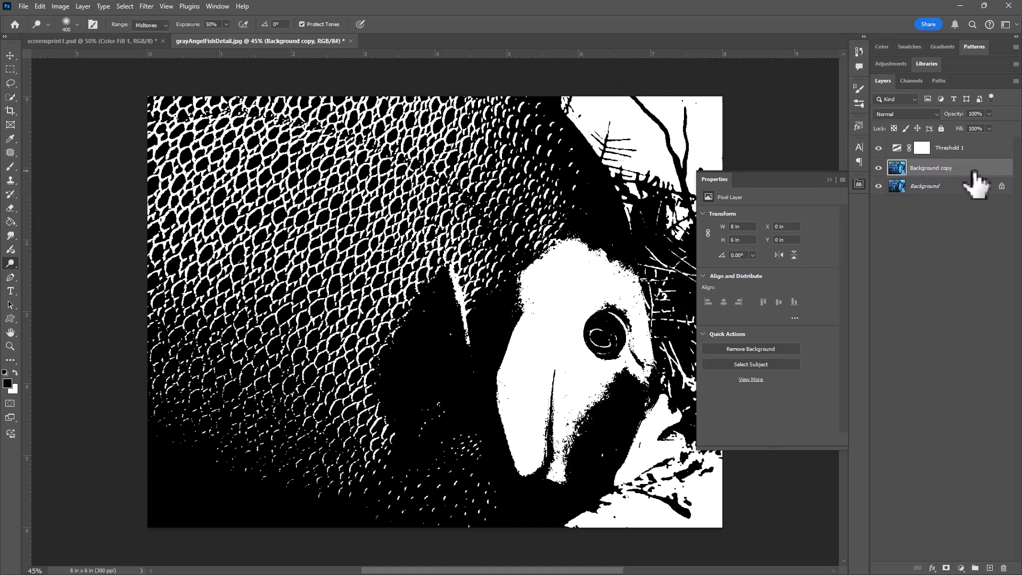
Delete the dodged copy and make a fresh copy of the Background layer.
left_click_drag(976, 178, 1003, 567)
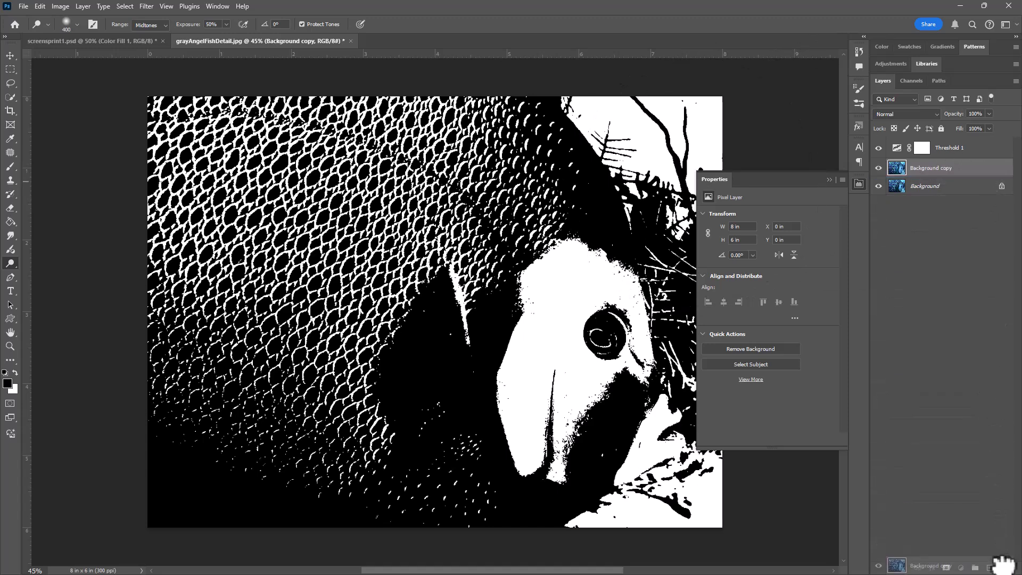
left_click(938, 152)
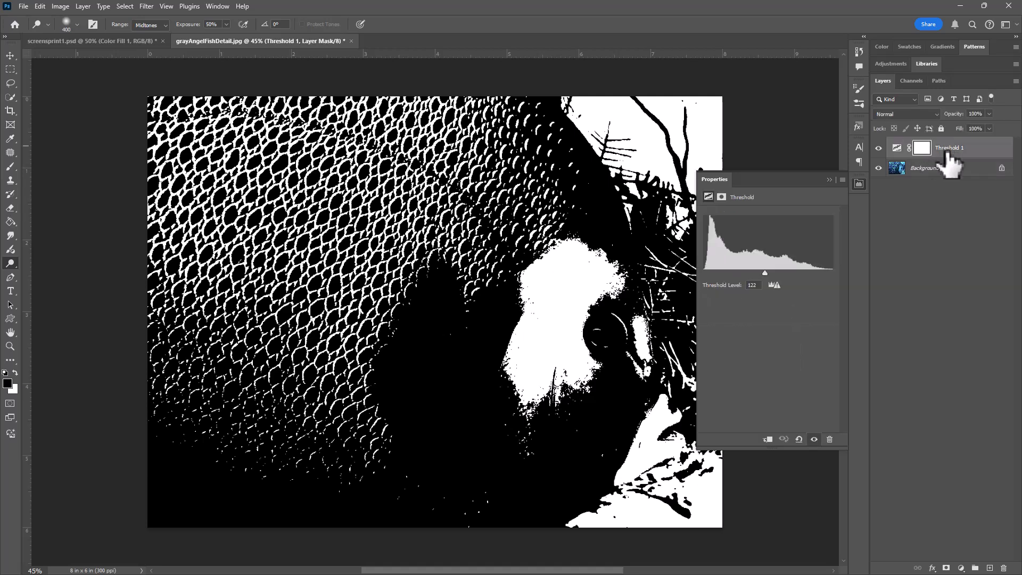
left_click(952, 168)
left_click_drag(952, 171, 990, 567)
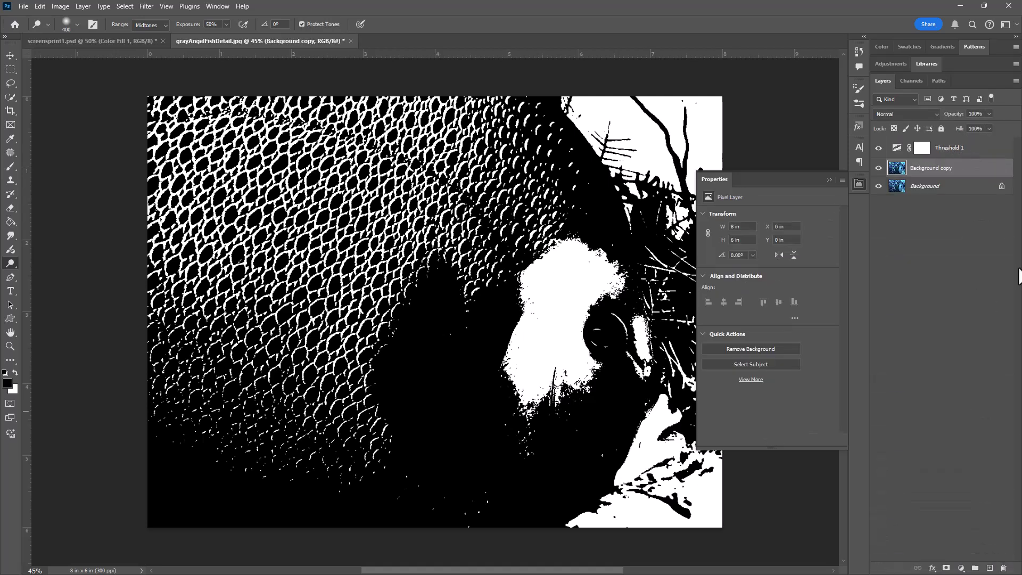
Group Threshold 1 with Background copy as Group 1, then duplicate it as Group 1 copy.
left_click(966, 147, "shift")
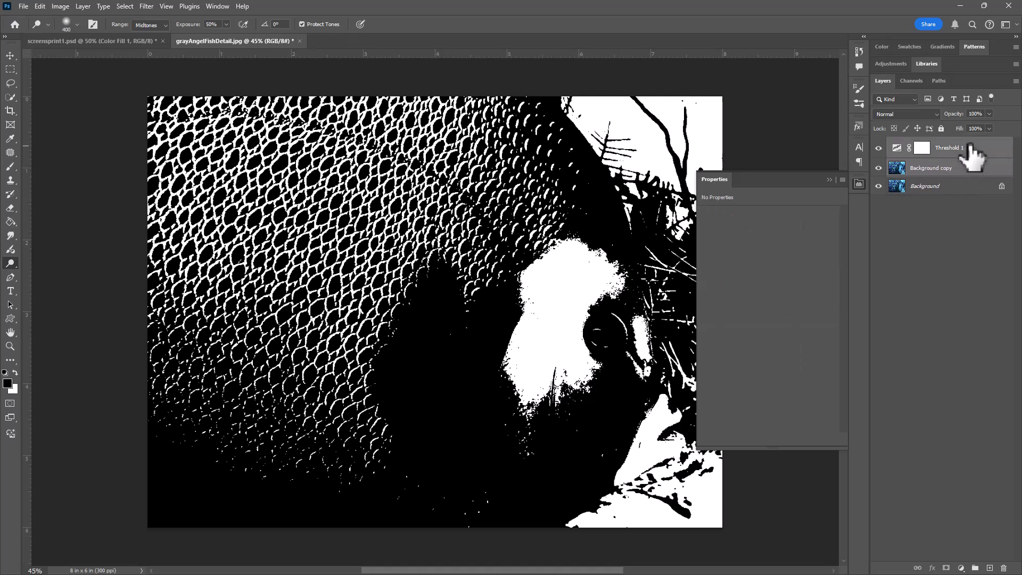
left_click_drag(962, 136, 985, 171)
left_click(976, 569)
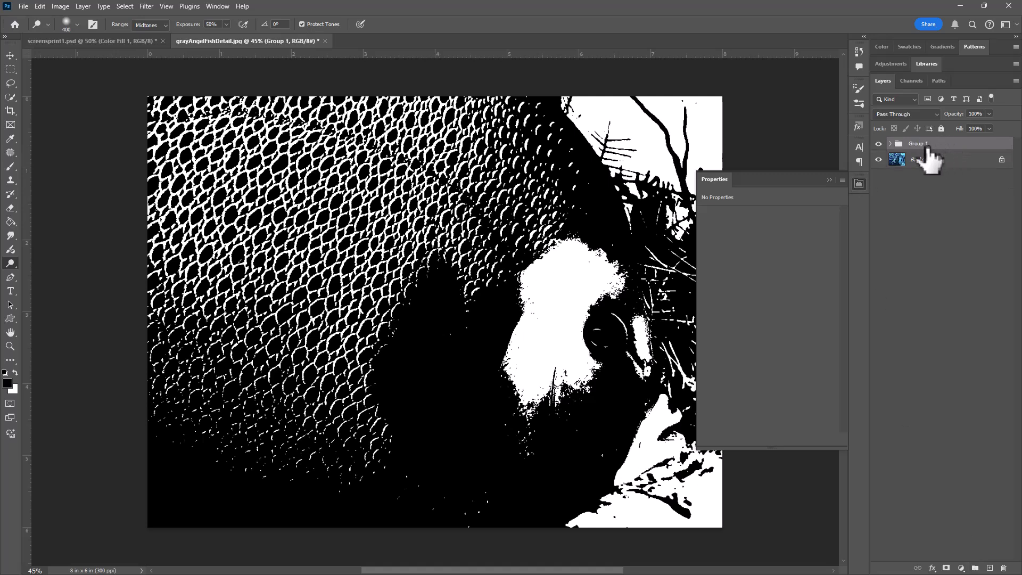
left_click_drag(961, 157, 993, 569)
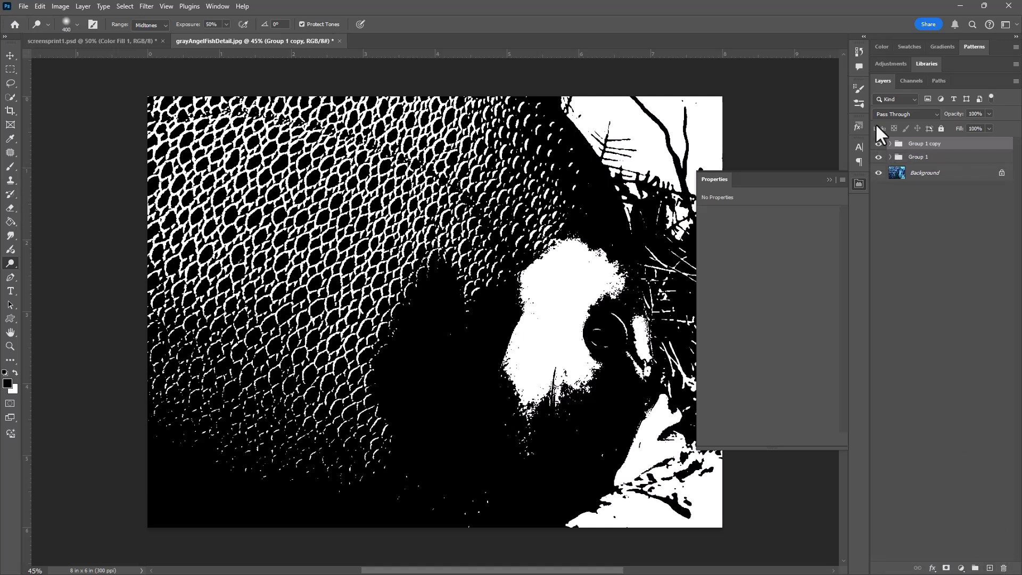
left_click(890, 143)
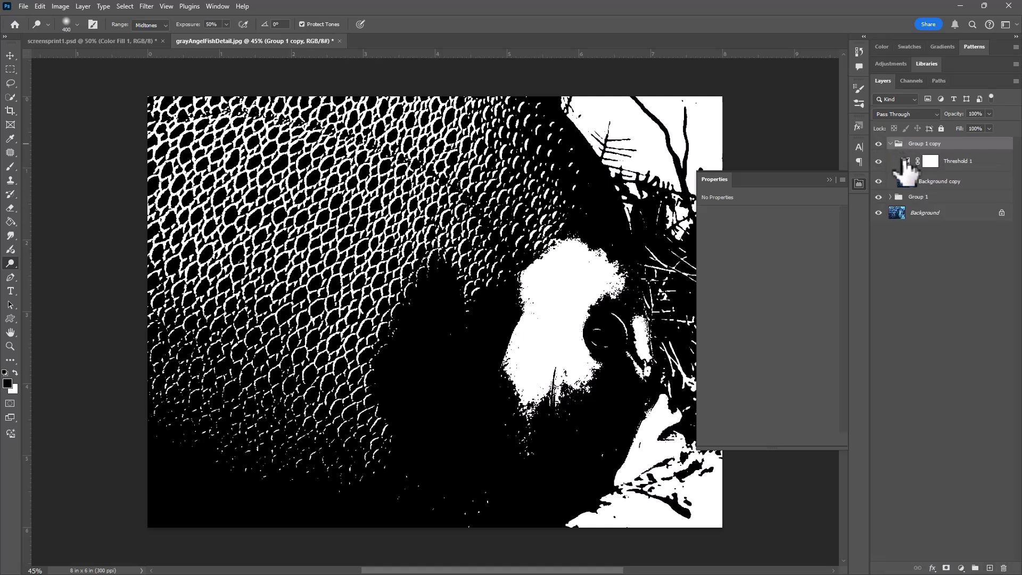
Lower Threshold 1 inside Group 1 copy to level 52.
left_click(906, 163)
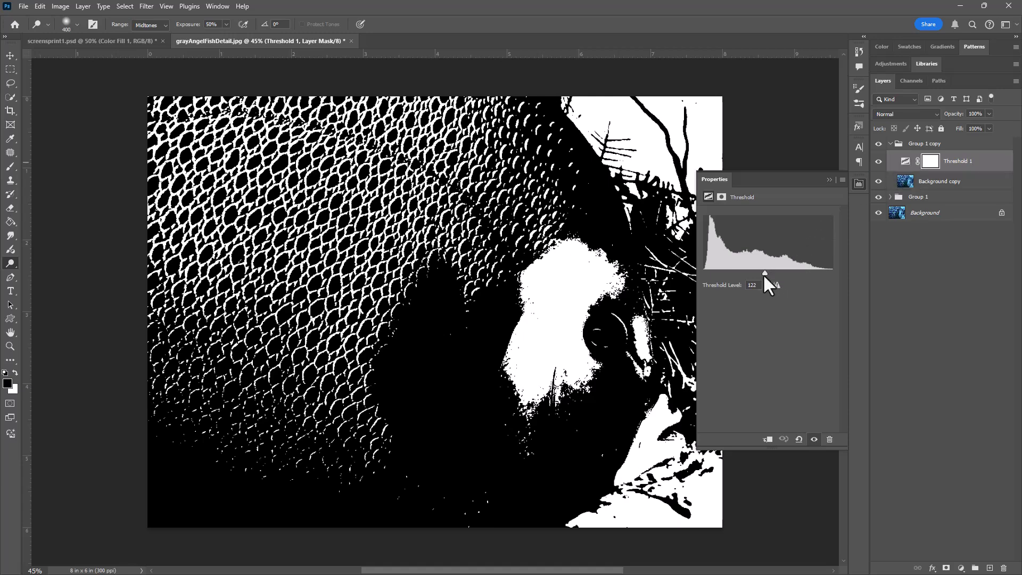
left_click_drag(765, 273, 729, 260)
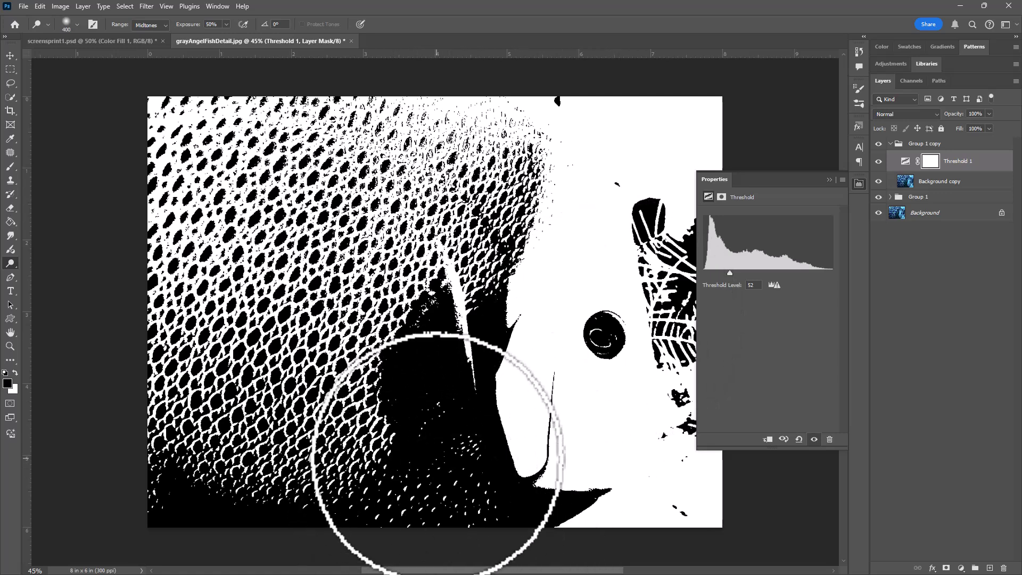
Compare the two threshold versions, then give Group 1 copy a hide-all mask with white foreground.
left_click(893, 145)
left_click(879, 144)
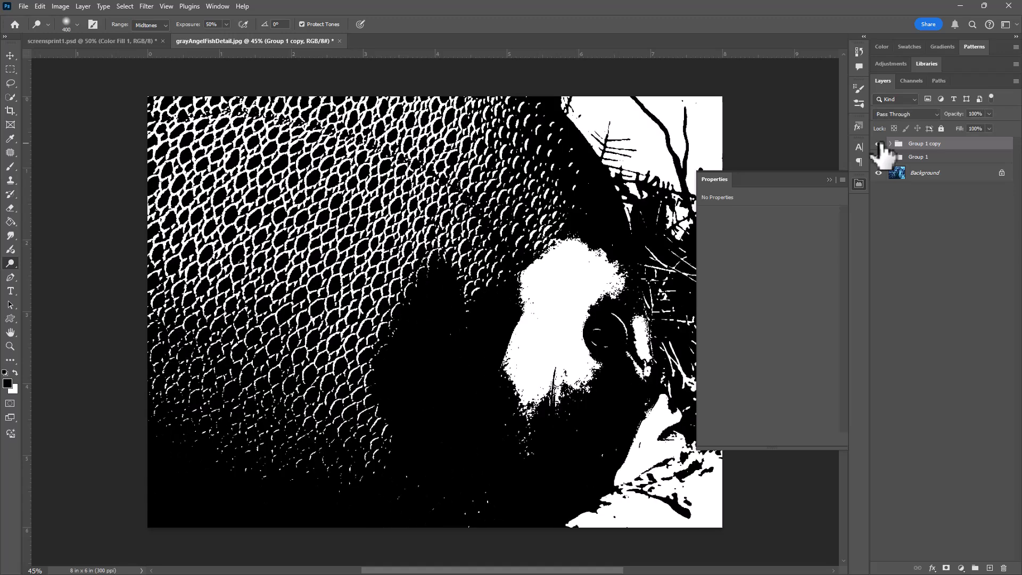
left_click(879, 144)
left_click(879, 144)
left_click(879, 144)
left_click(879, 143)
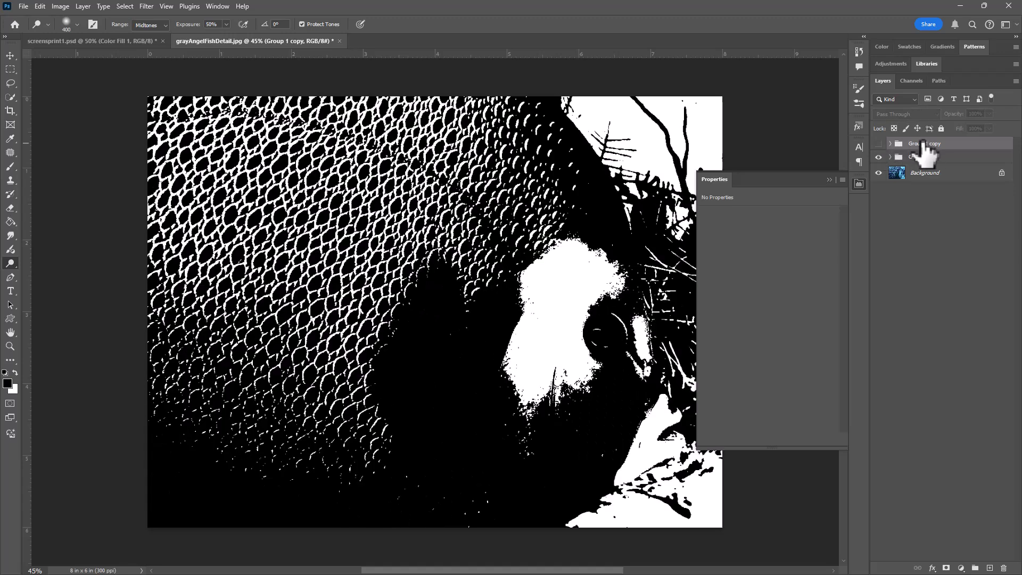
left_click(879, 144)
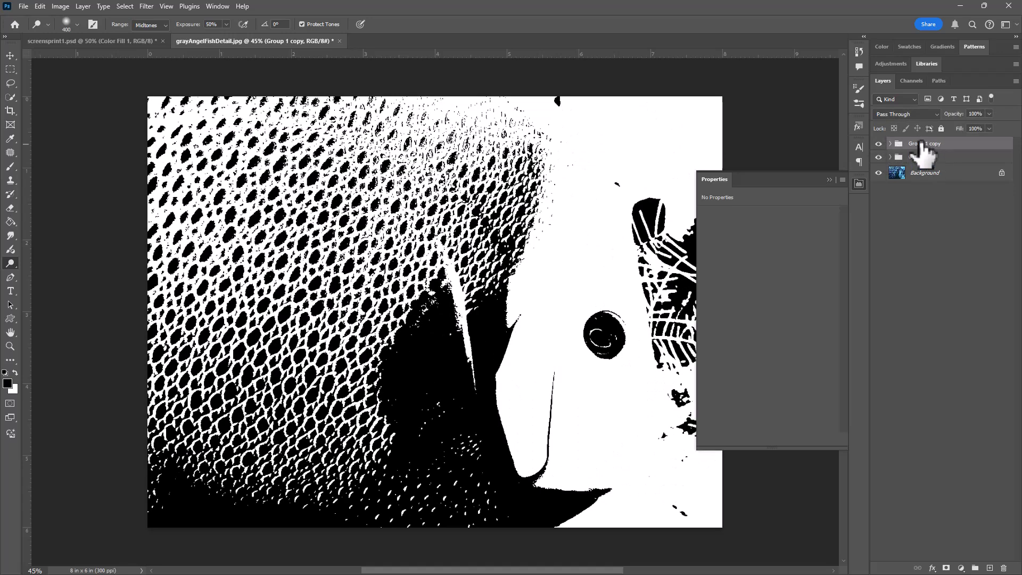
left_click(947, 568, "alt")
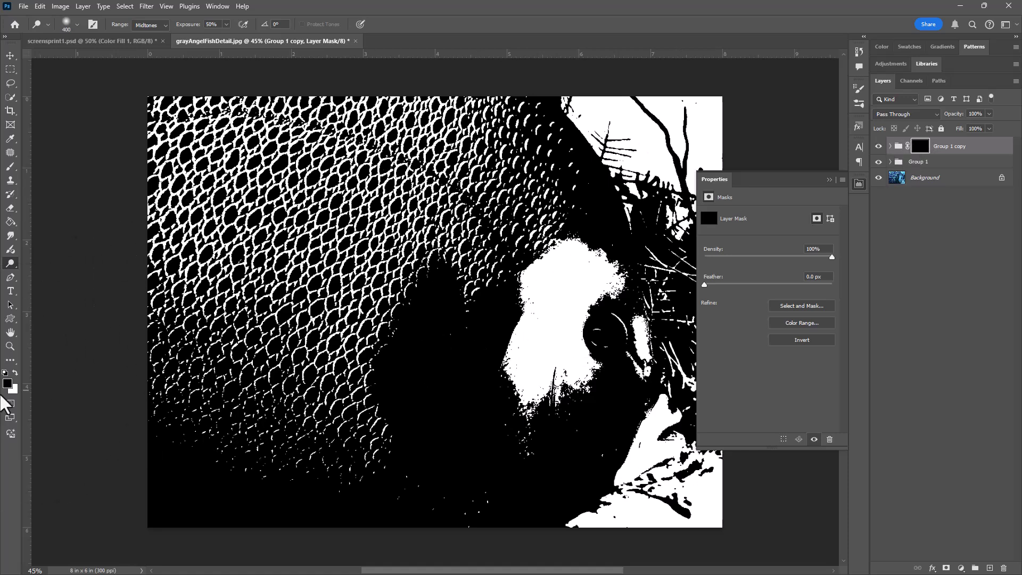
left_click(16, 372)
Paint white on the mask over the fish's eye and the fin shape below it.
left_click(15, 163)
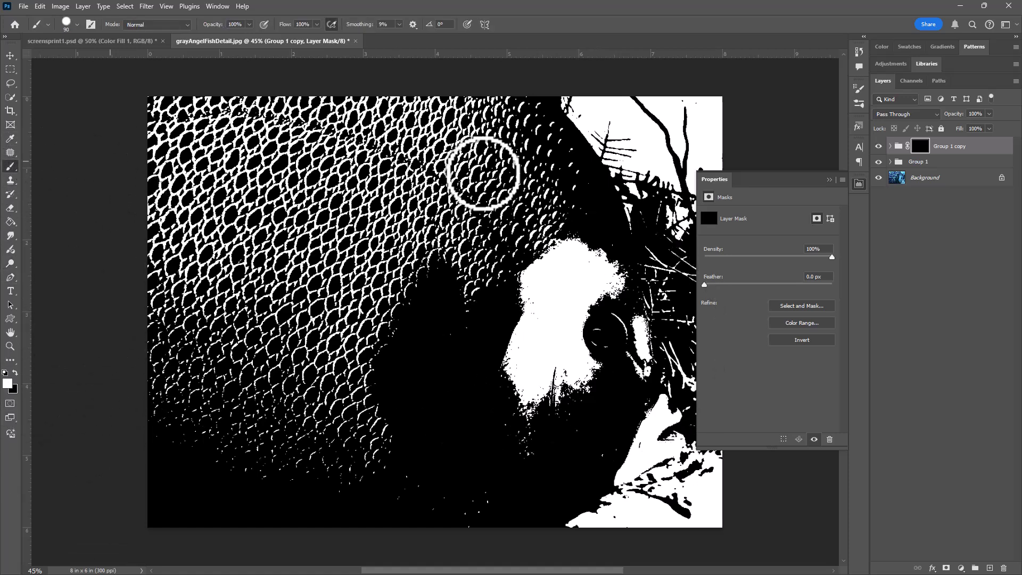
key("bracketright")
key("bracketright")
key("bracketright")
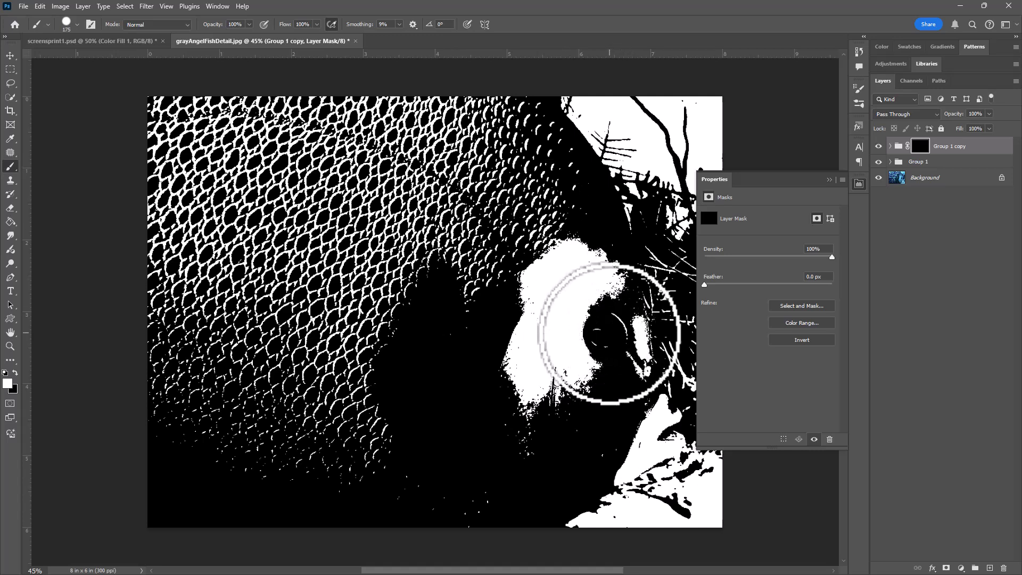
mouse_move(604, 325)
left_mouse_down()
mouse_move(586, 333)
mouse_move(599, 332)
left_mouse_up()
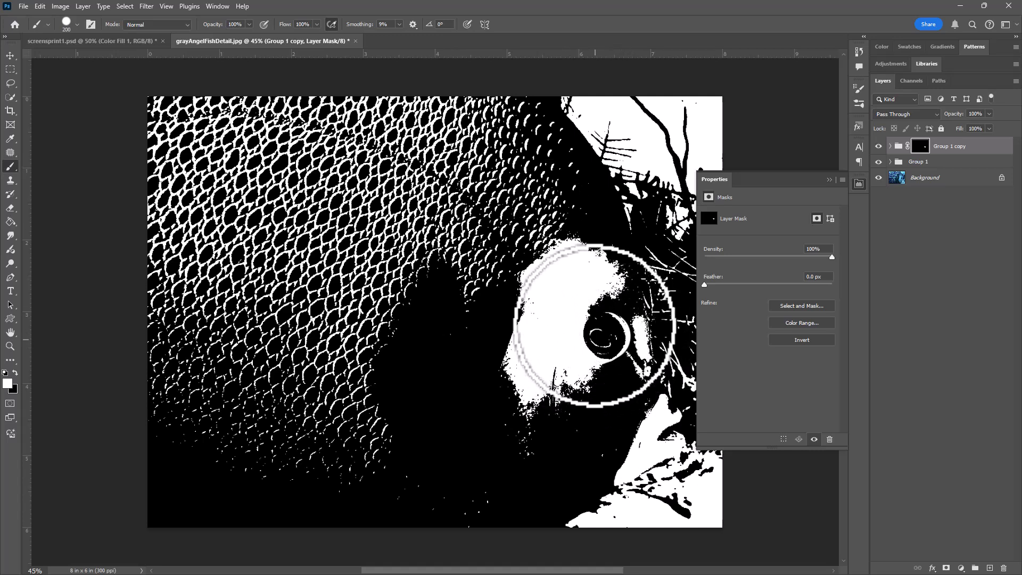
key("bracketright")
key("bracketright")
key("bracketright")
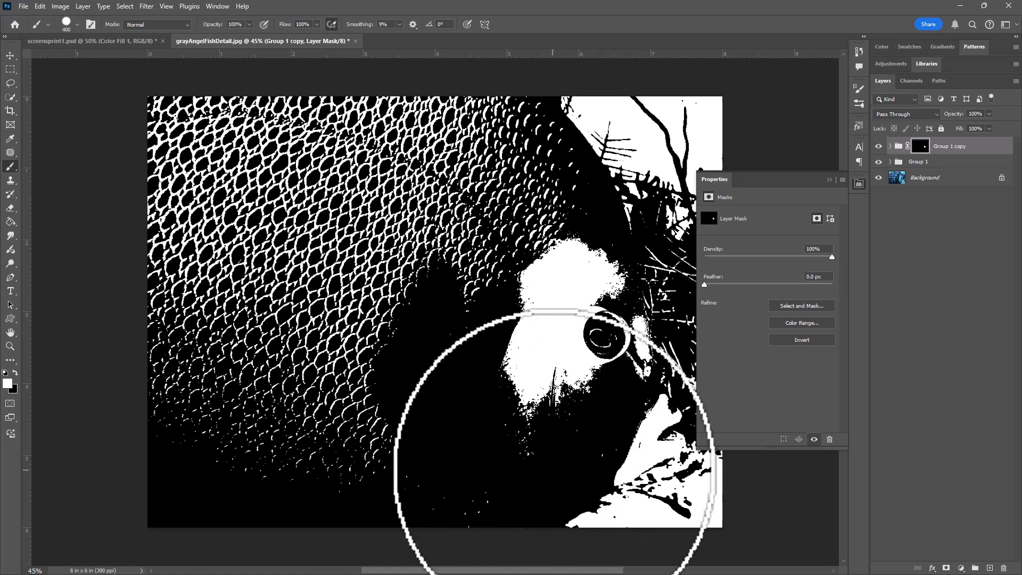
mouse_move(516, 556)
left_mouse_down()
mouse_move(470, 569)
mouse_move(317, 526)
left_mouse_up()
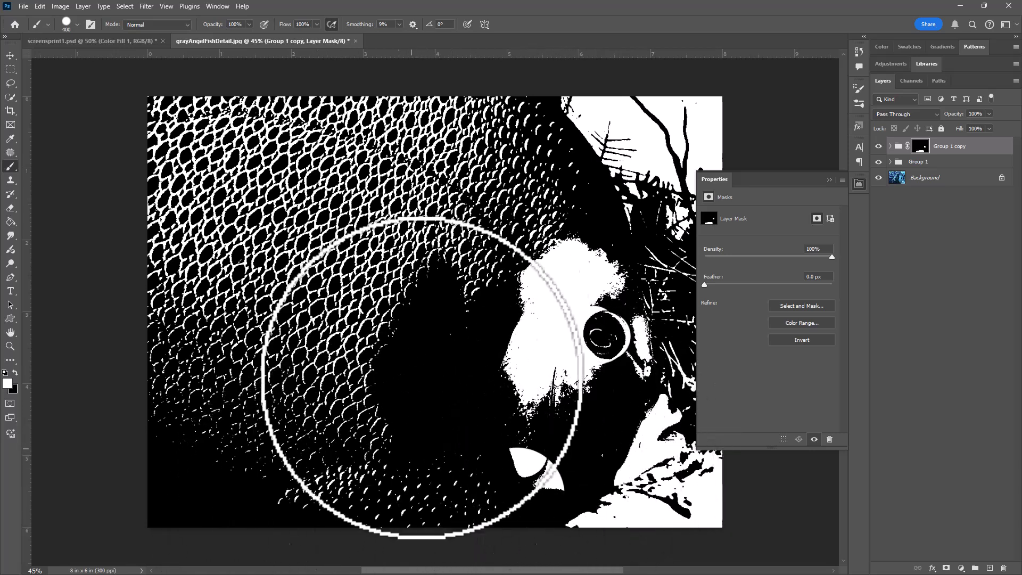
With a Soft Round 400 px brush, soften the lower-left scales and touch up the mouth area.
left_click(76, 25)
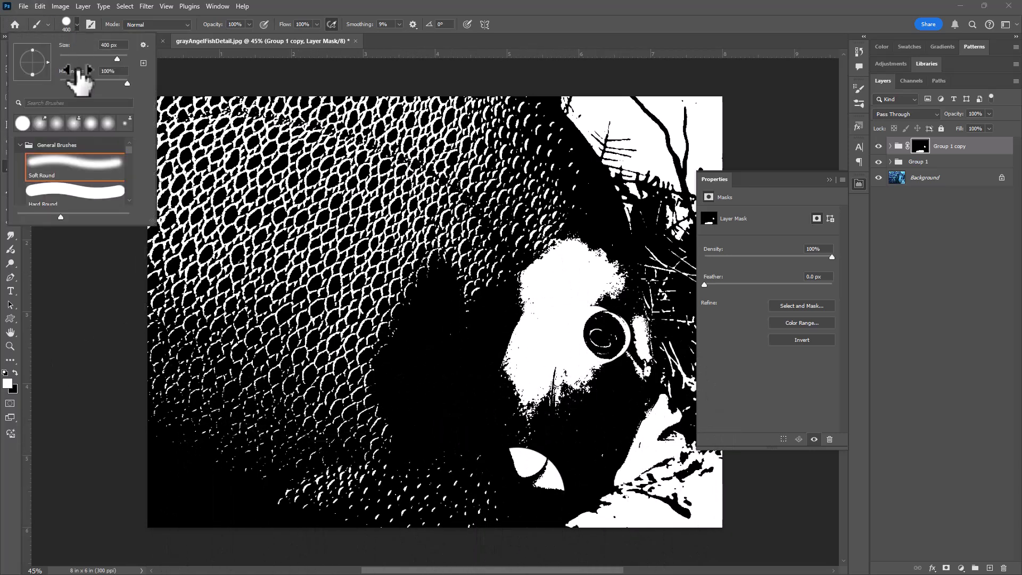
left_click(264, 468)
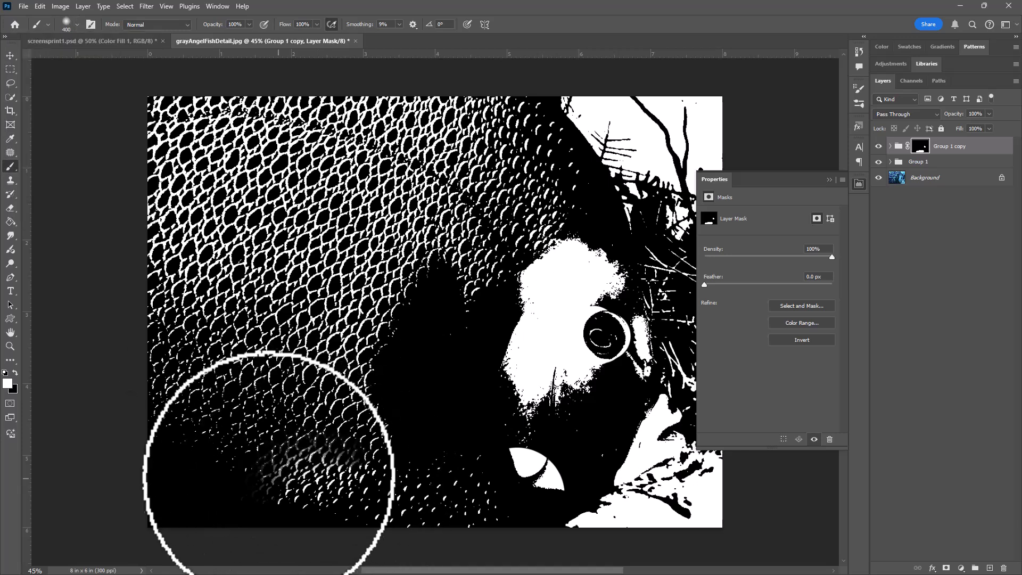
mouse_move(265, 468)
left_mouse_down()
mouse_move(202, 447)
mouse_move(234, 490)
mouse_move(196, 482)
left_mouse_up()
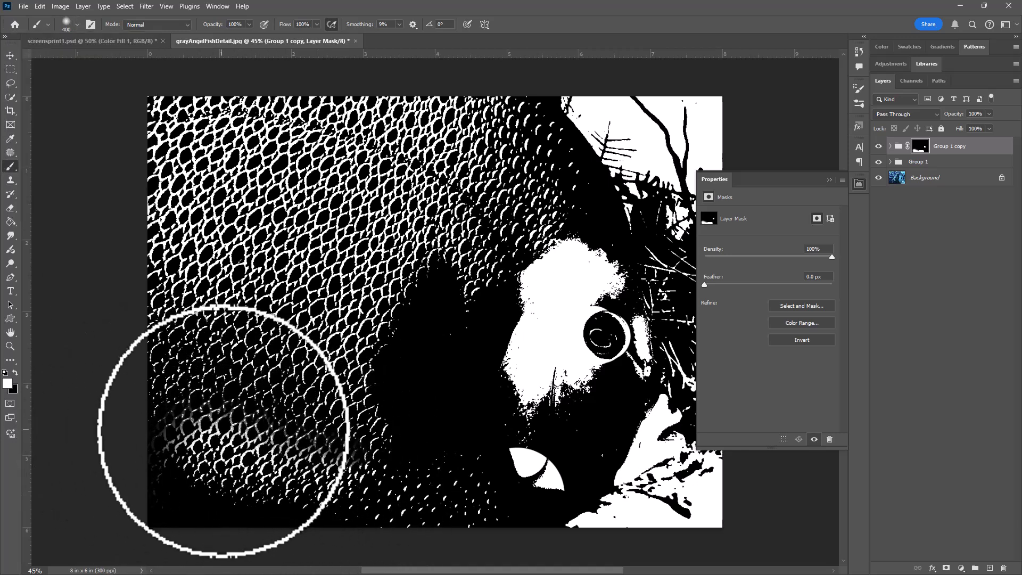
mouse_move(268, 493)
left_mouse_down()
mouse_move(352, 509)
mouse_move(502, 463)
mouse_move(527, 443)
mouse_move(530, 422)
mouse_move(550, 448)
mouse_move(544, 418)
left_mouse_up()
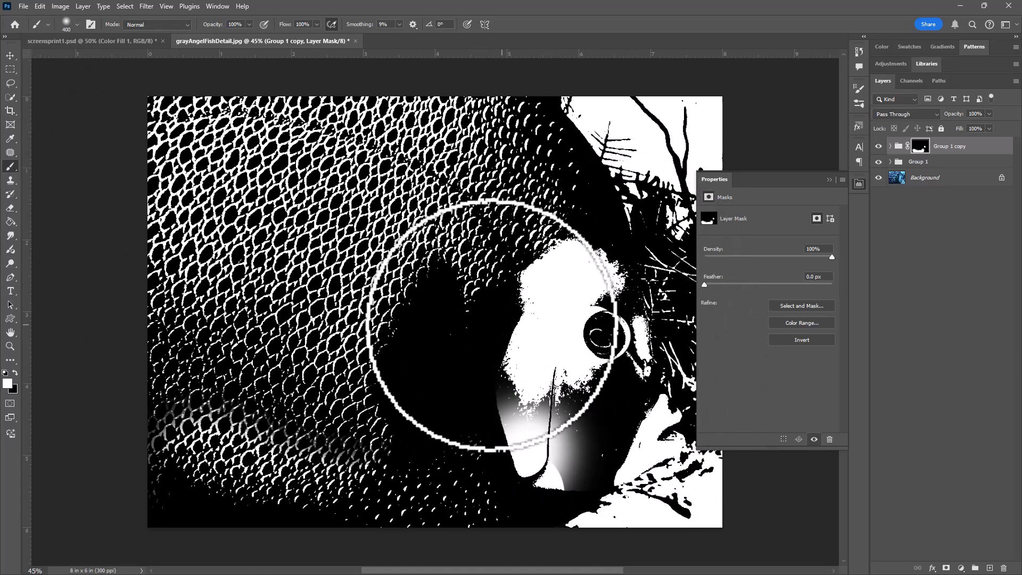
key("x")
mouse_move(583, 479)
left_mouse_down()
mouse_move(496, 407)
mouse_move(582, 491)
mouse_move(516, 490)
mouse_move(583, 504)
mouse_move(569, 492)
mouse_move(563, 451)
left_mouse_up()
key("x")
left_click(533, 452)
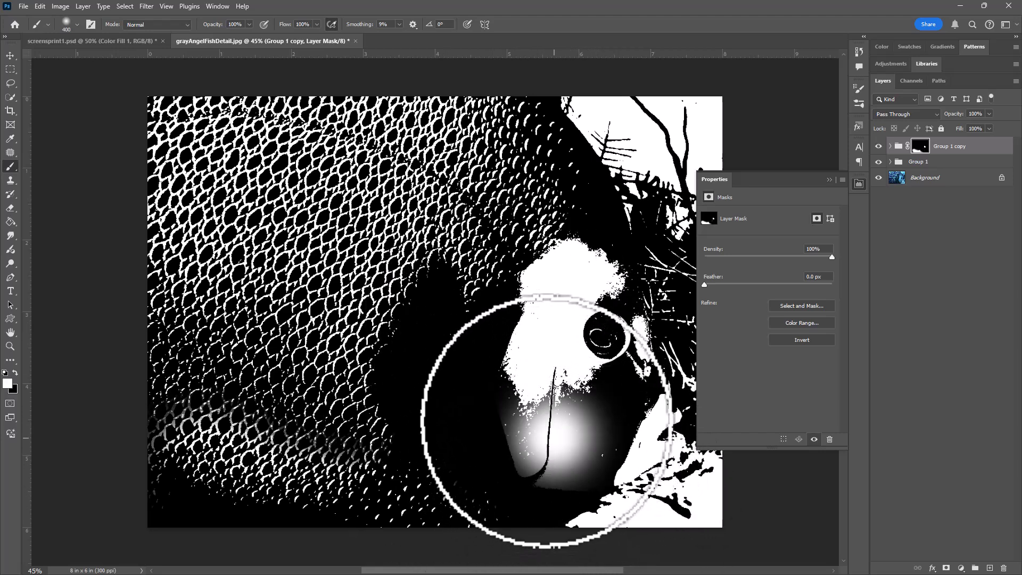
key("x")
mouse_move(527, 482)
left_mouse_down()
mouse_move(521, 451)
mouse_move(530, 487)
mouse_move(550, 465)
mouse_move(521, 437)
mouse_move(585, 444)
mouse_move(587, 472)
mouse_move(631, 422)
mouse_move(596, 417)
mouse_move(612, 442)
left_mouse_up()
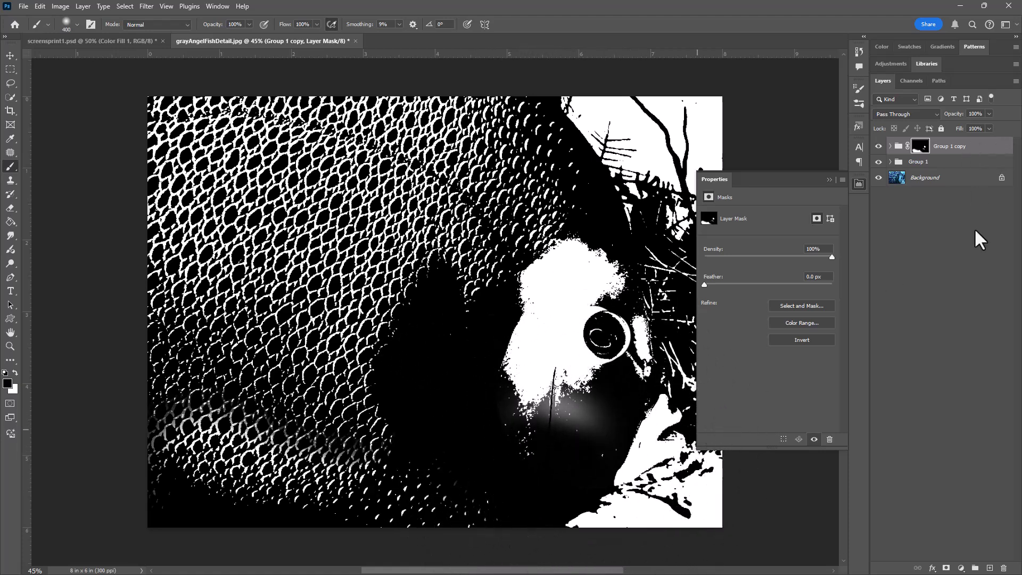
Add a Threshold 2 adjustment layer at level 128 on top, toggling it to compare.
left_click(962, 568)
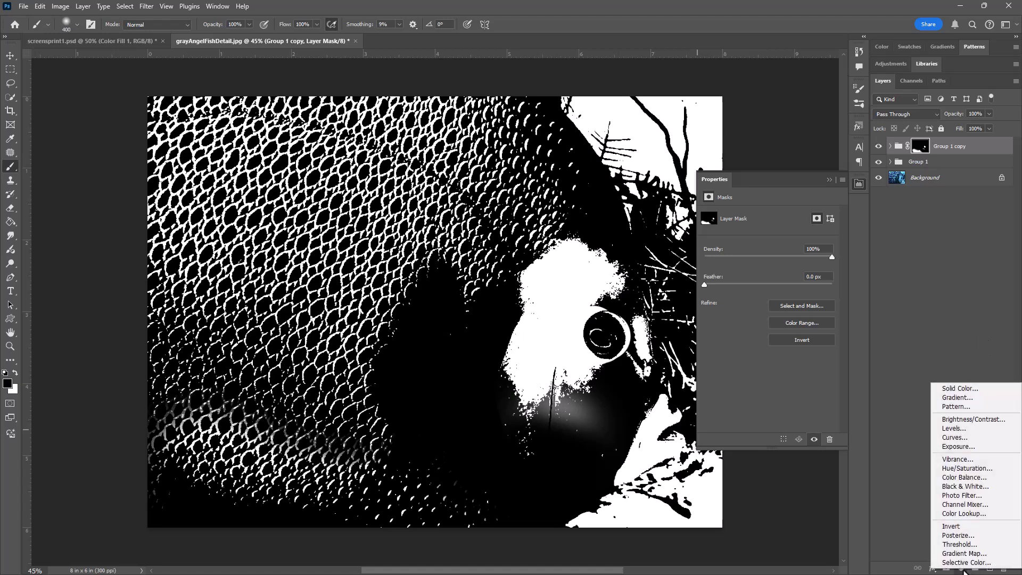
left_click(972, 545)
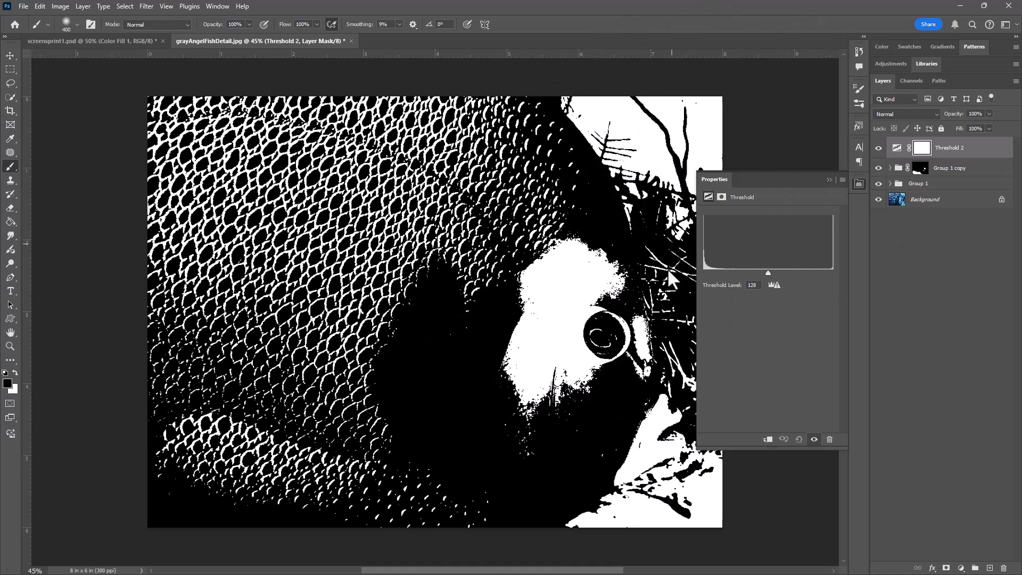
left_click(879, 148)
left_click(879, 148)
Add a #cb1919 red Solid Color fill layer set to the Lighter Color blend mode.
left_click(961, 568)
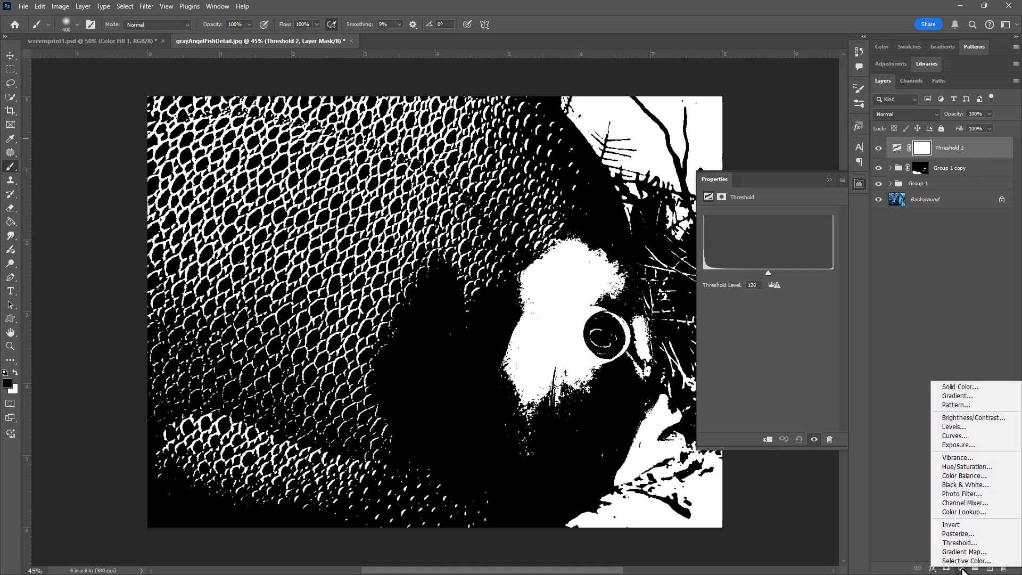
left_click(970, 387)
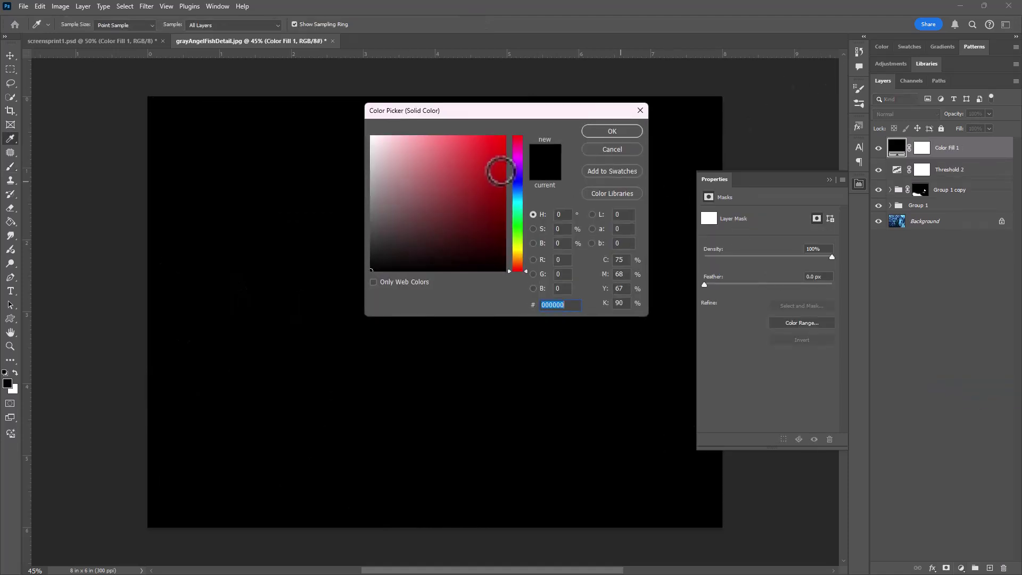
mouse_move(501, 171)
left_mouse_down()
mouse_move(500, 160)
mouse_move(489, 164)
left_mouse_up()
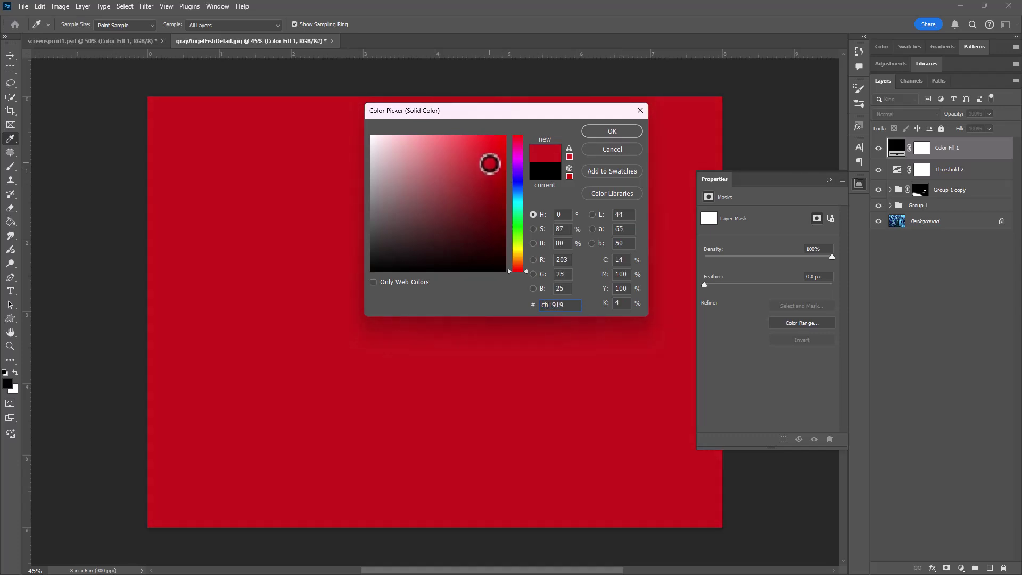
left_click(617, 133)
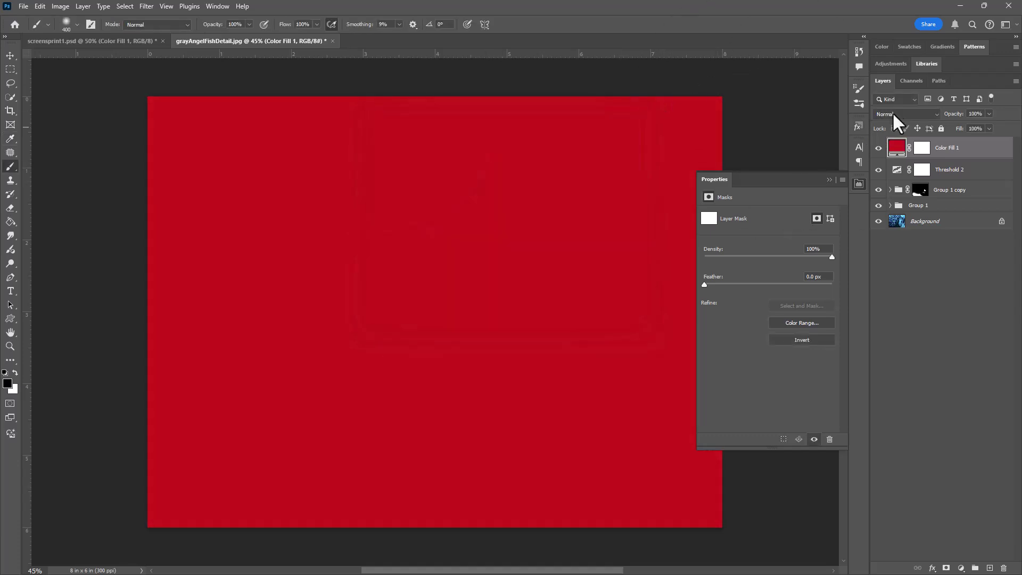
left_click(913, 114)
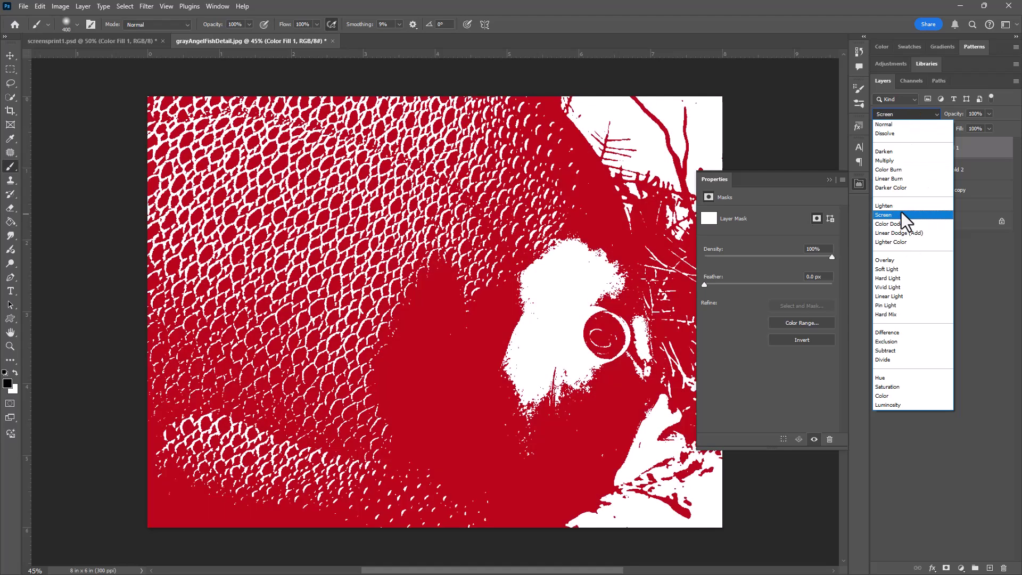
left_click(898, 243)
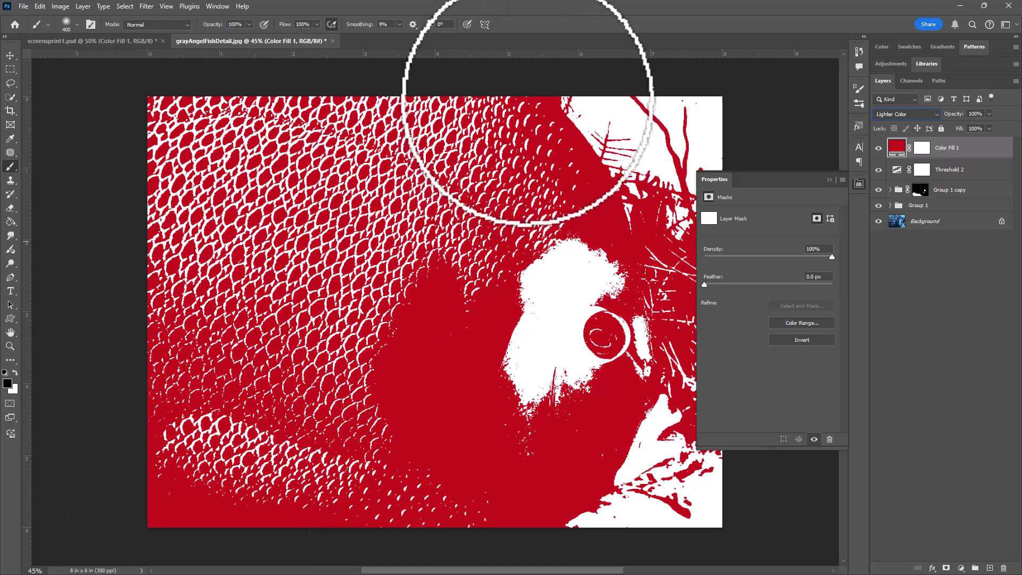
left_click(916, 113)
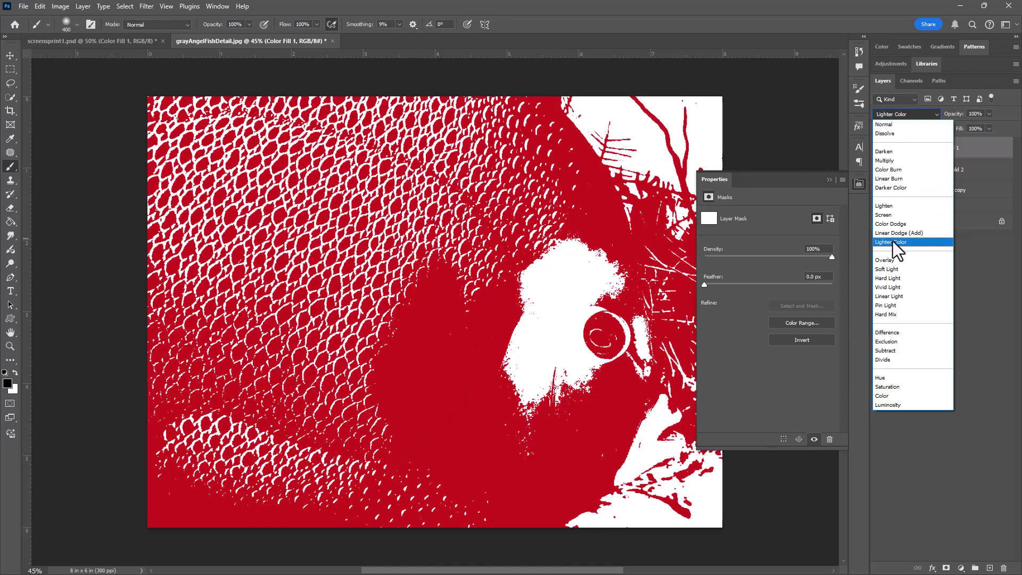
left_click(893, 241)
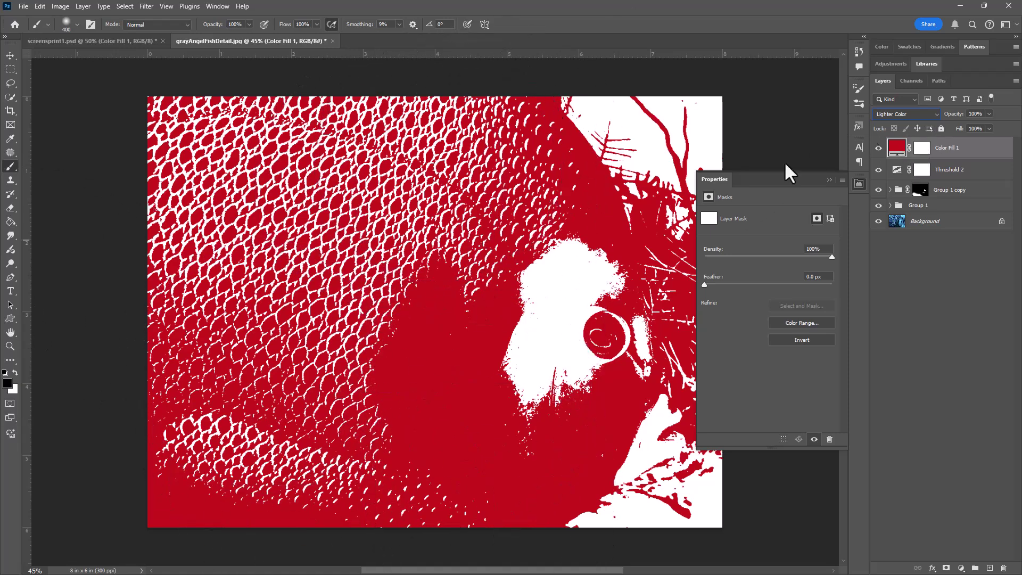
Hide Color Fill 1 and bring up the screensprint1.psd document.
left_click(879, 148)
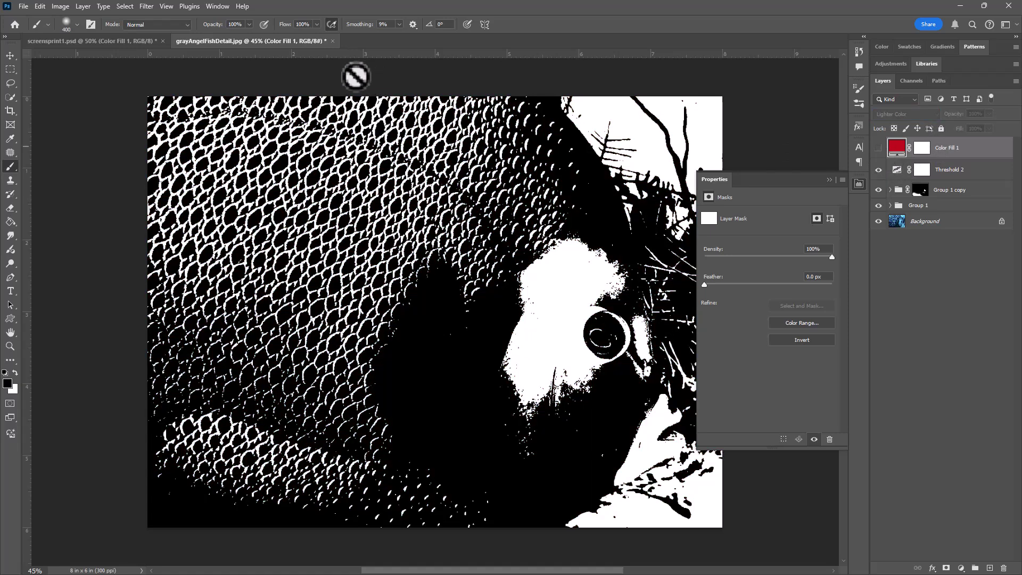
key("ctrl+Tab")
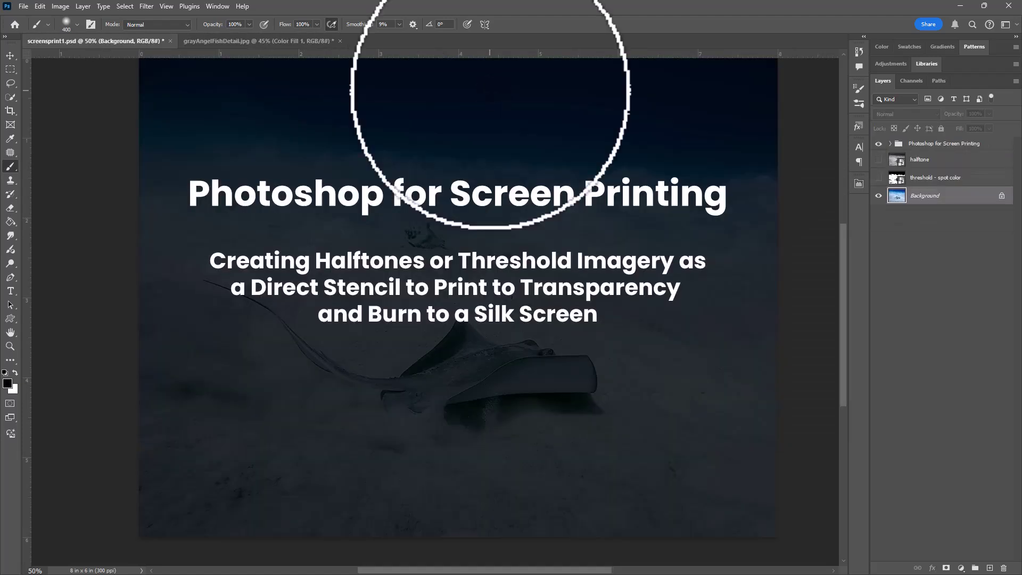